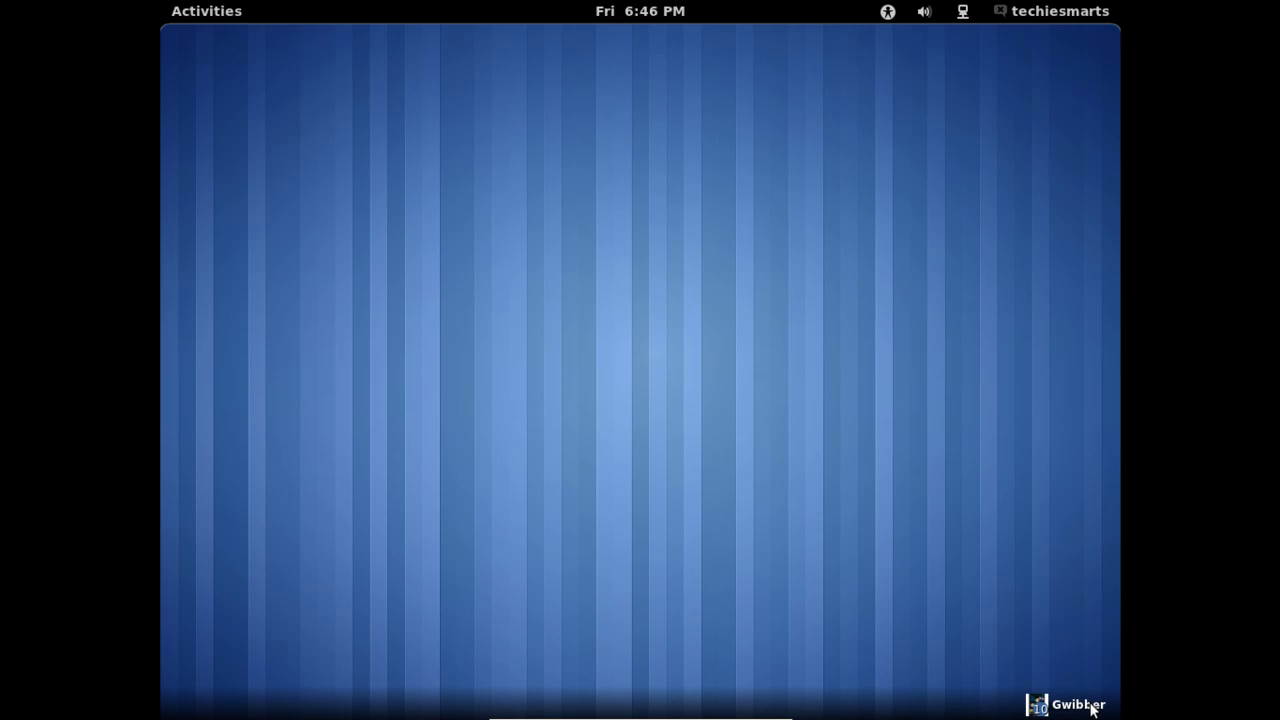
{"action": "left_click", "coordinate": [1092, 708]}
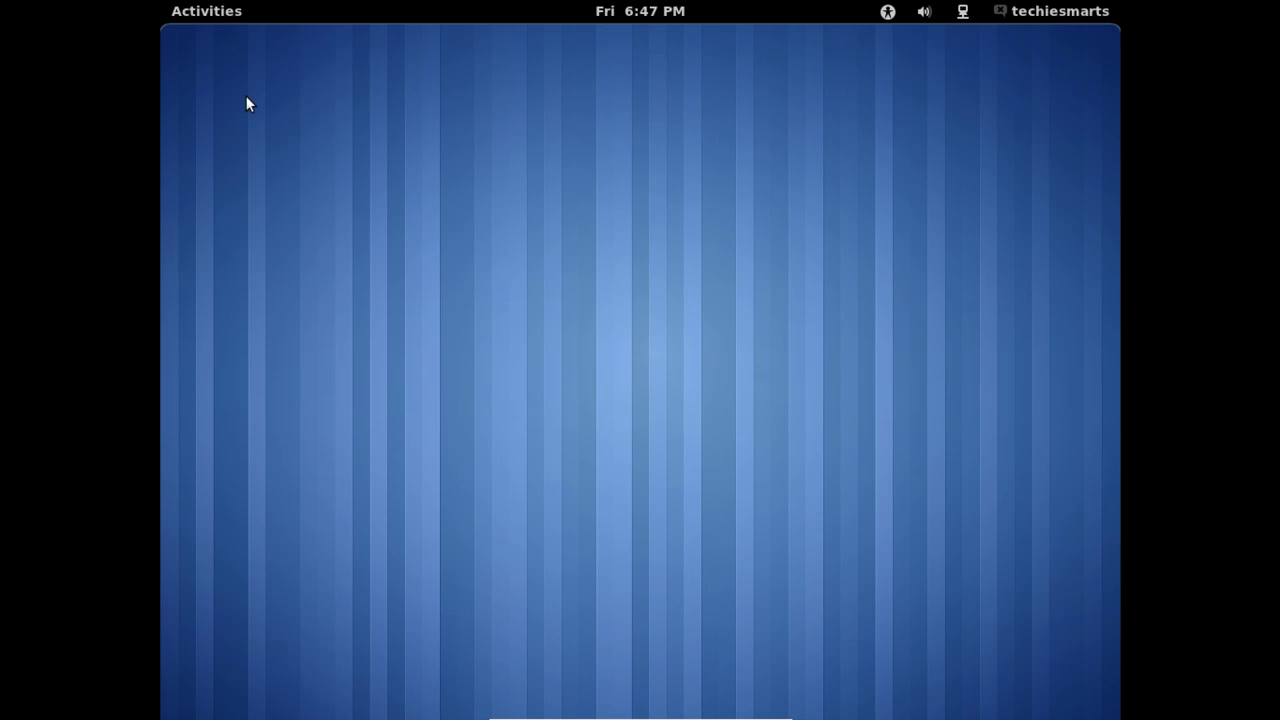
Launch Firefox and Ubuntu Software Center from the Activities overview.
{"action": "left_click", "coordinate": [207, 18]}
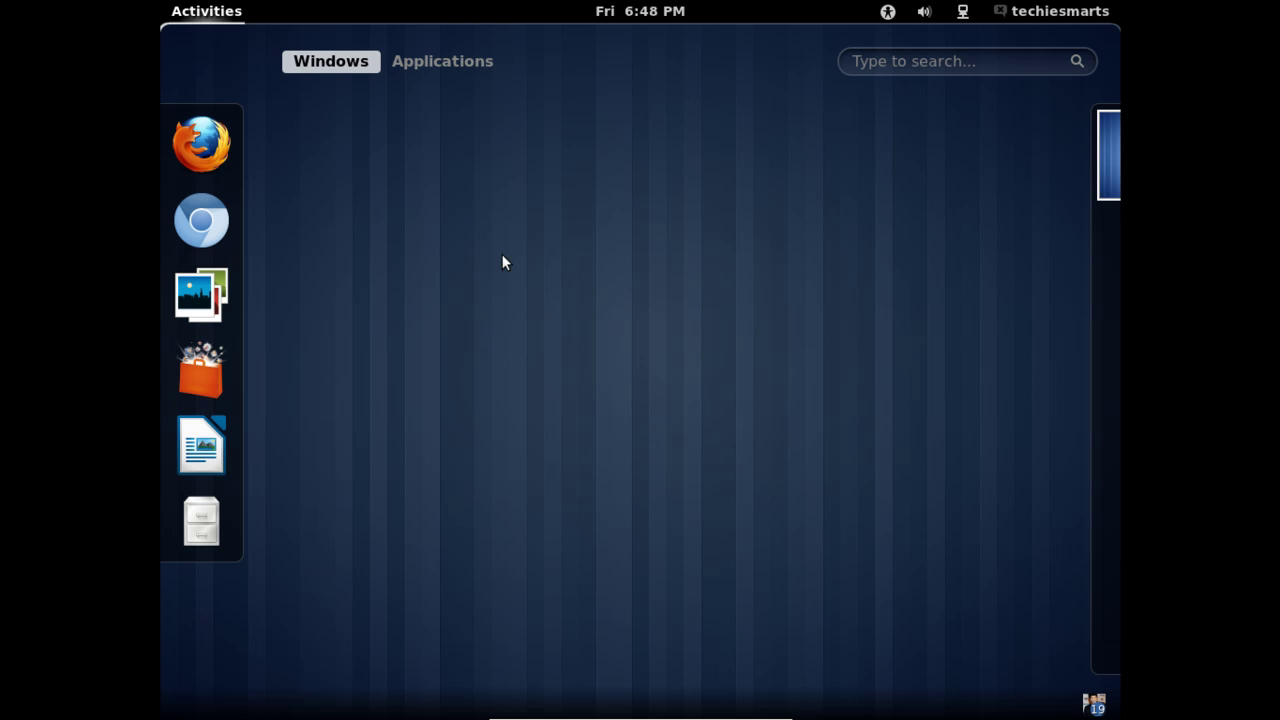
{"action": "left_click", "coordinate": [218, 140]}
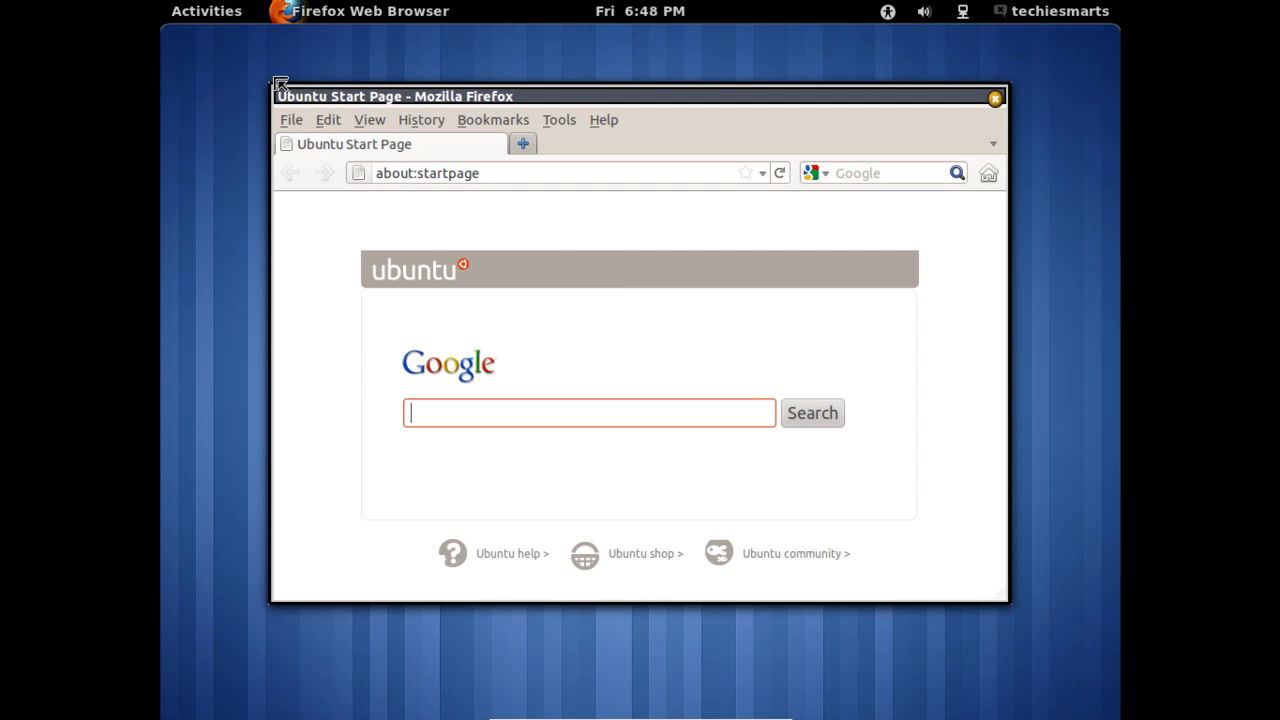
{"action": "left_click", "coordinate": [210, 14]}
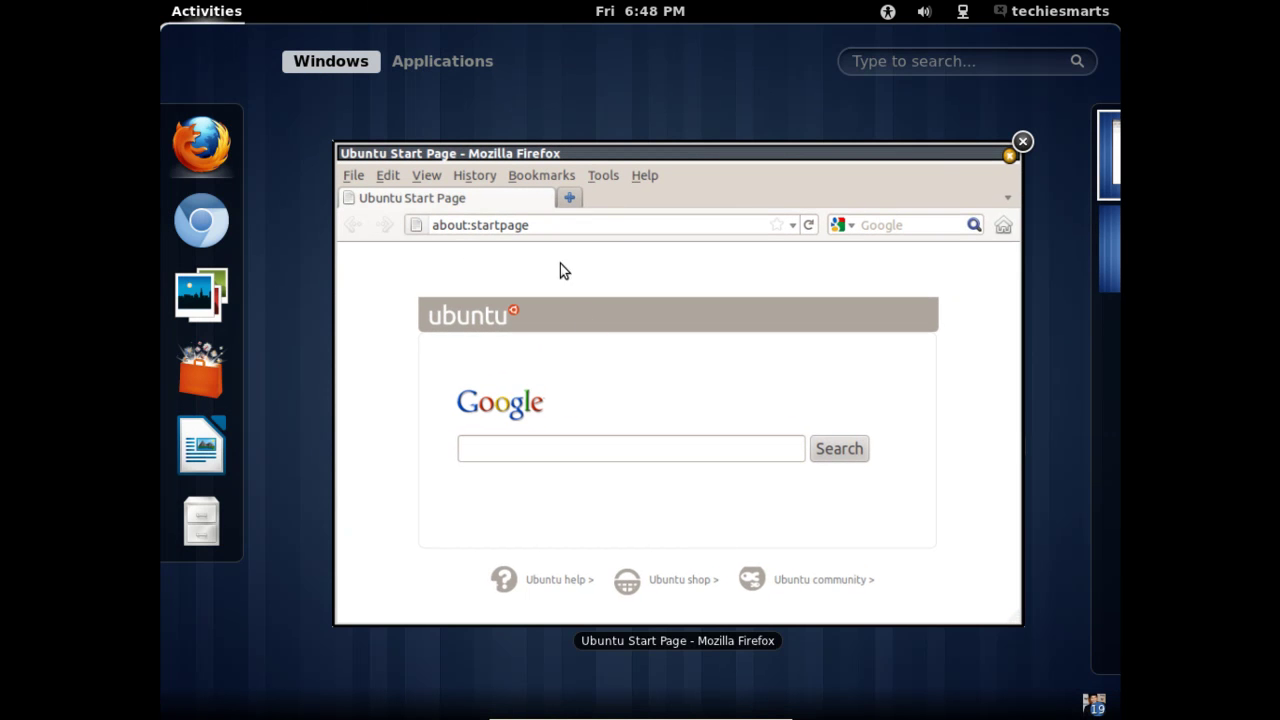
{"action": "left_click", "coordinate": [201, 370]}
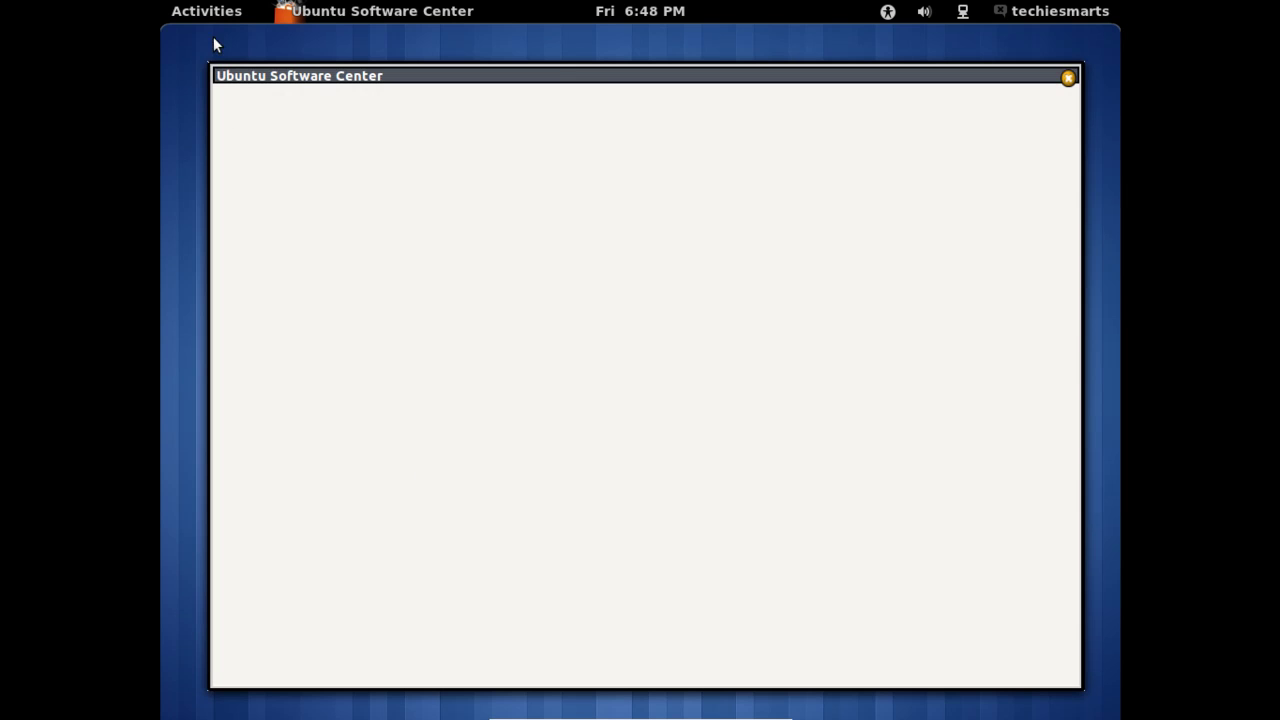
Bring the Firefox window to the front and load the TechieSmarts channel page on YouTube.
{"action": "left_click", "coordinate": [208, 18]}
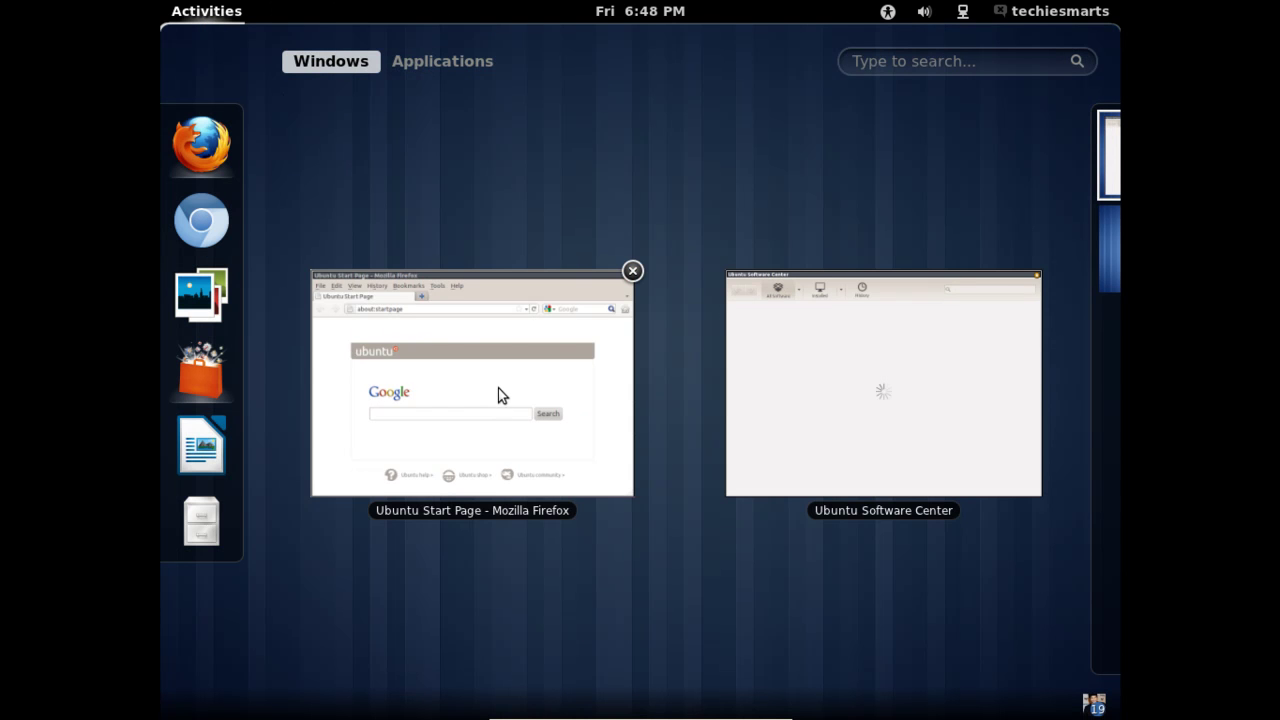
{"action": "left_click", "coordinate": [501, 390]}
{"action": "left_click", "coordinate": [489, 173]}
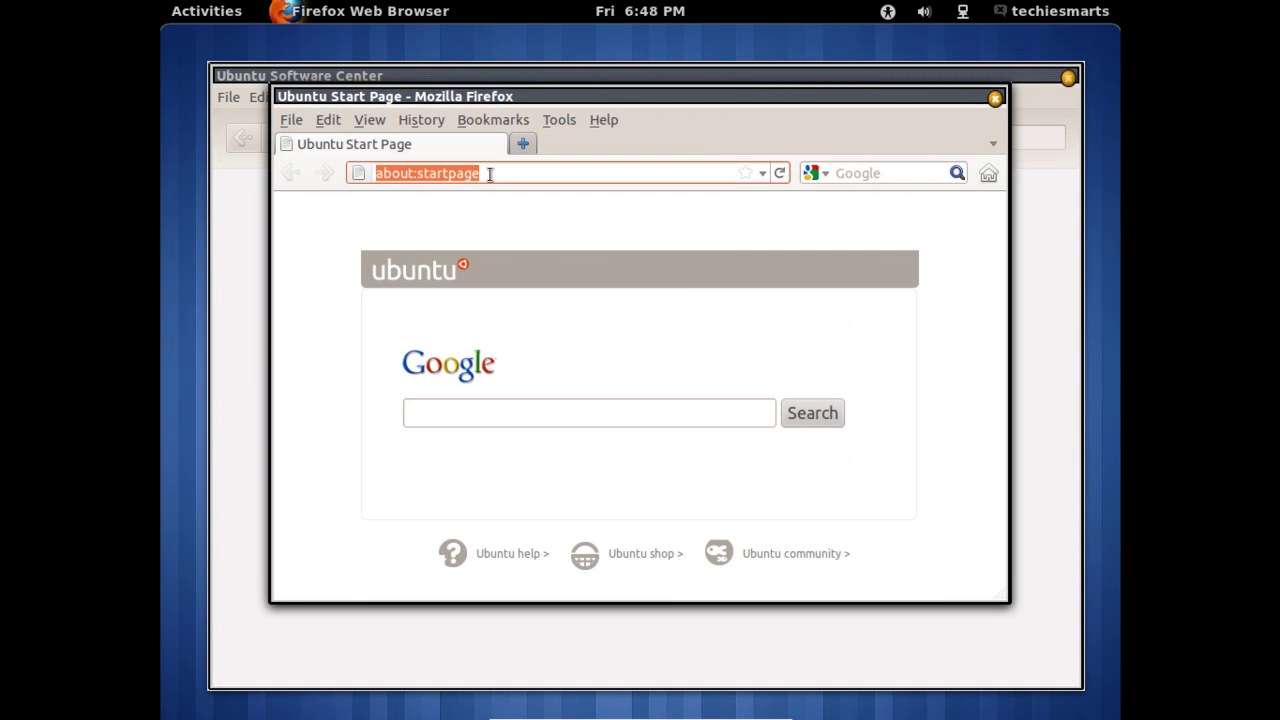
{"action": "type", "text": "youtube"}
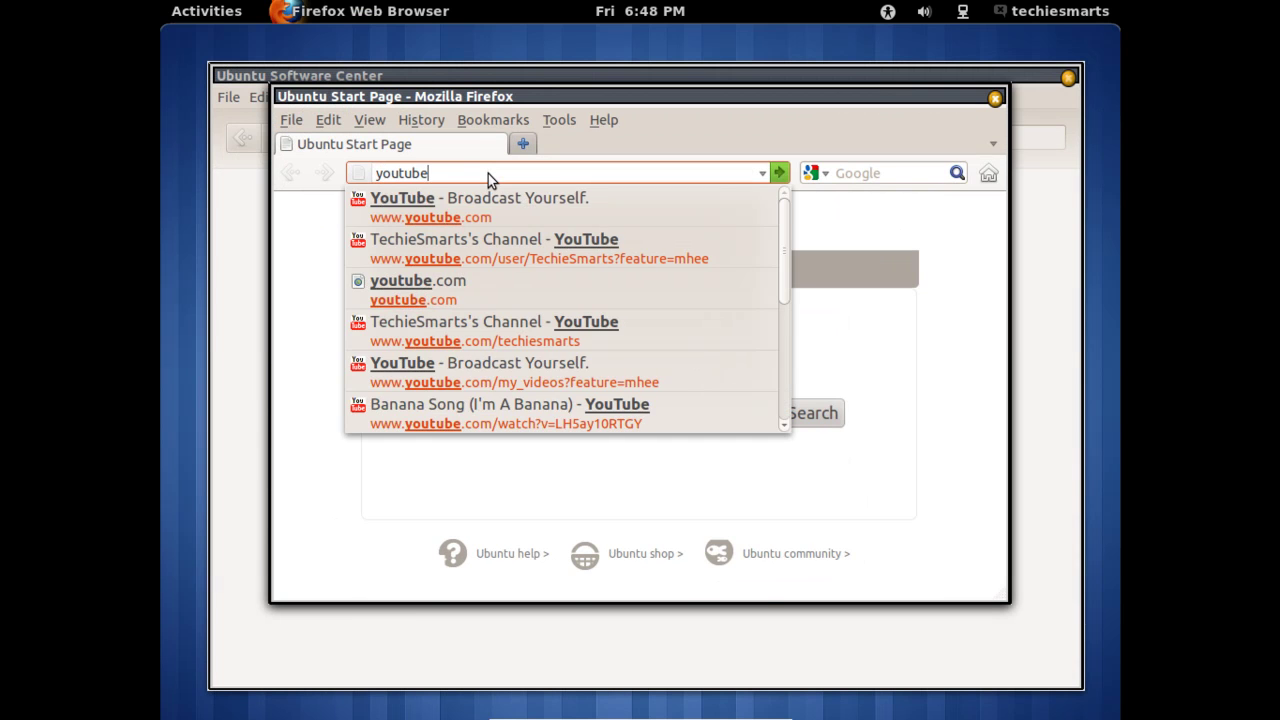
{"action": "key", "text": "Down"}
{"action": "key", "text": "Down"}
{"action": "key", "text": "Return"}
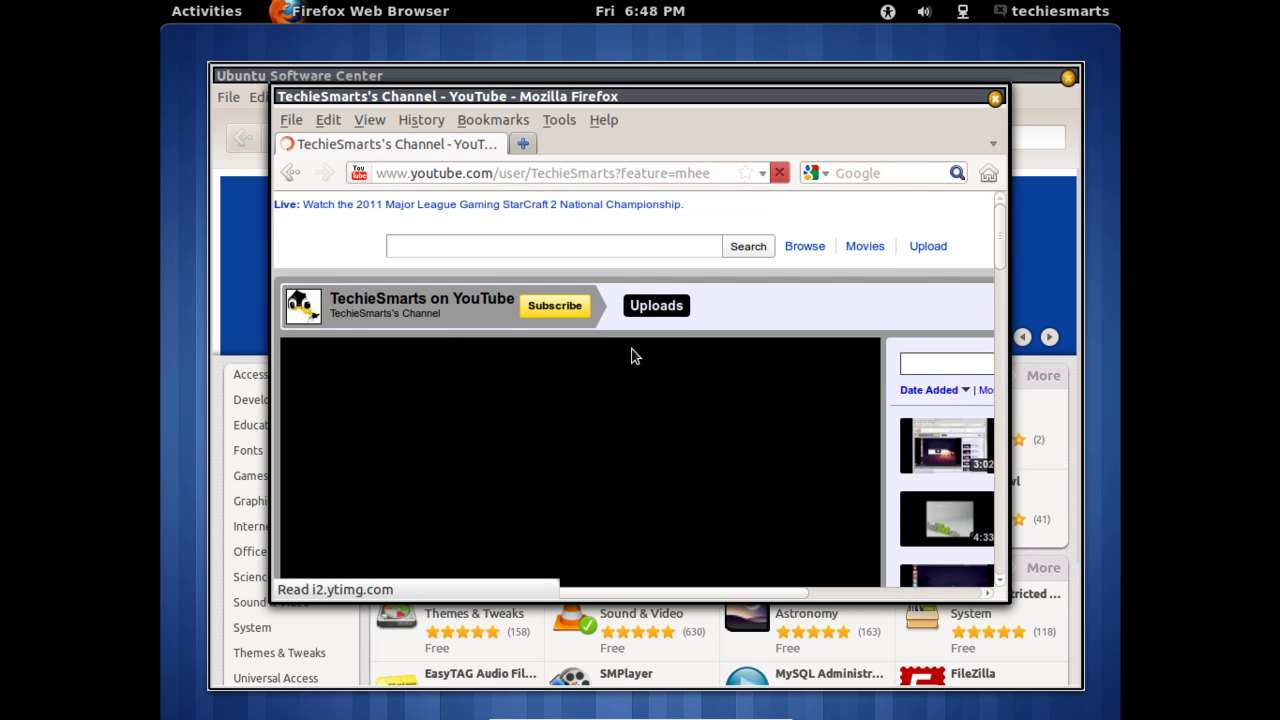
Play the channel's featured video, then view the windows overview and return to the Firefox window.
{"action": "scroll", "coordinate": [632, 356], "scroll_direction": "down", "scroll_amount": 2}
{"action": "scroll", "coordinate": [632, 356], "scroll_direction": "down", "scroll_amount": 1}
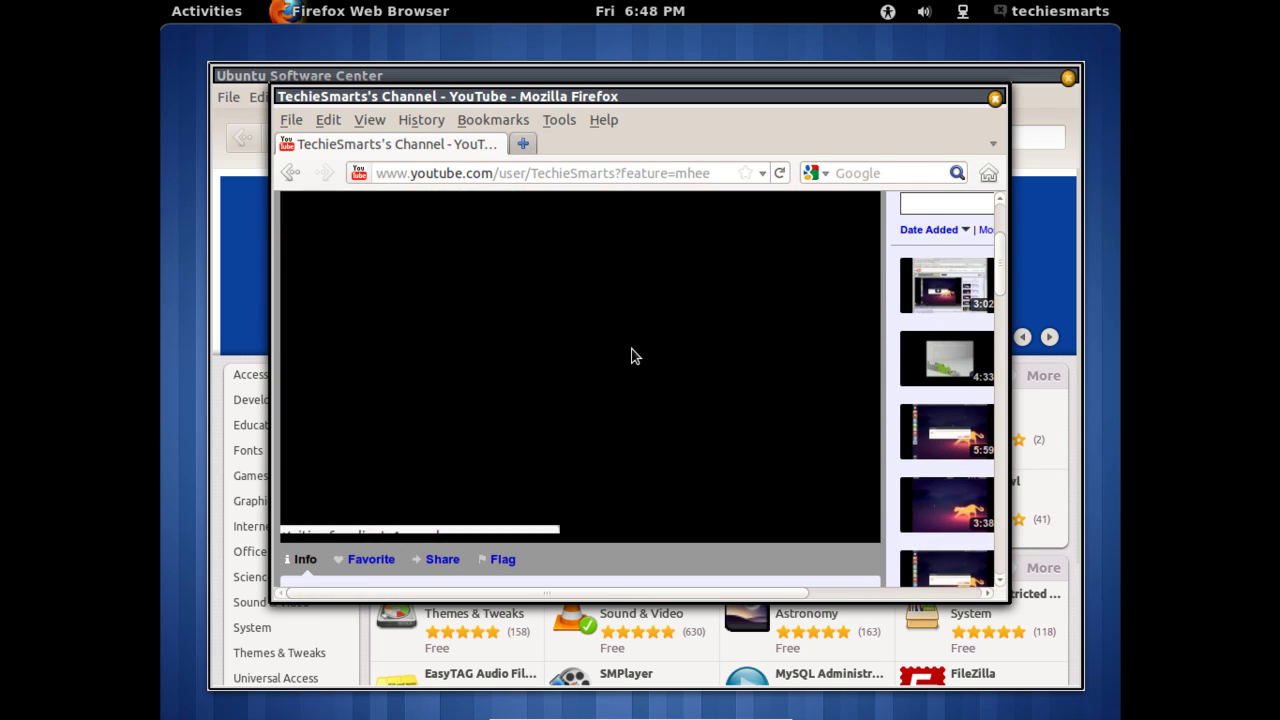
{"action": "left_click", "coordinate": [603, 355]}
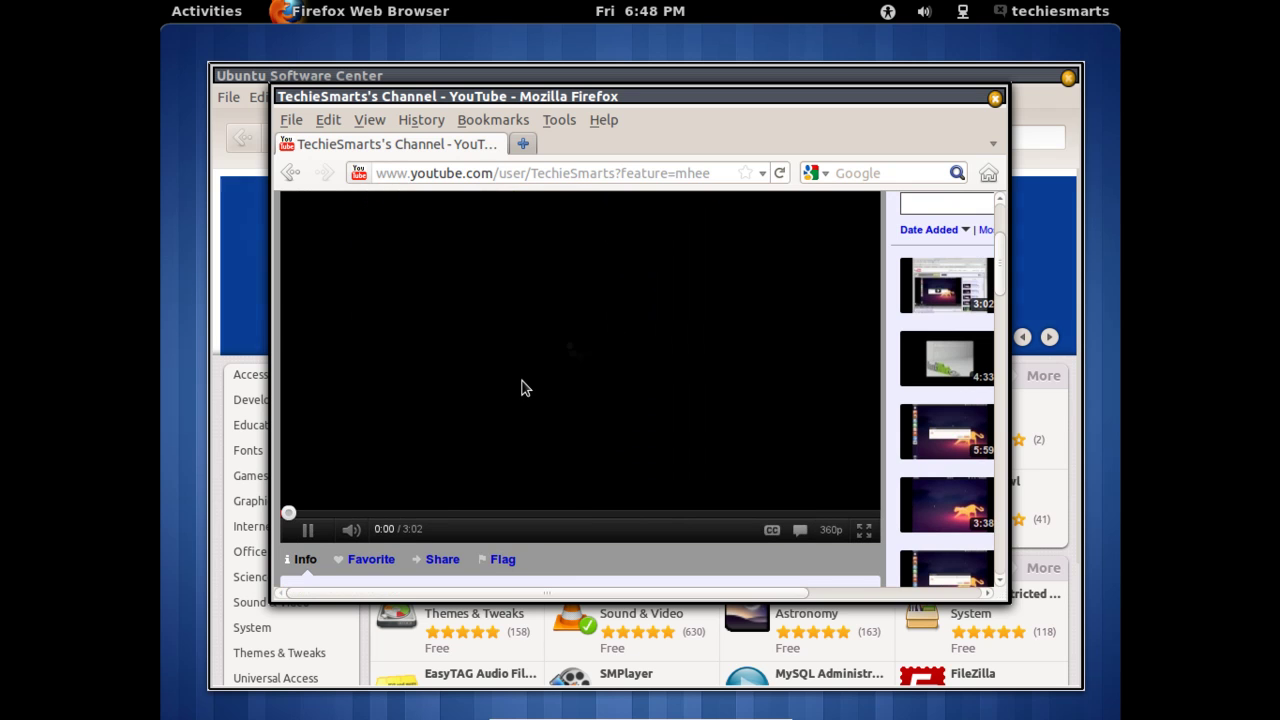
{"action": "left_click", "coordinate": [206, 11]}
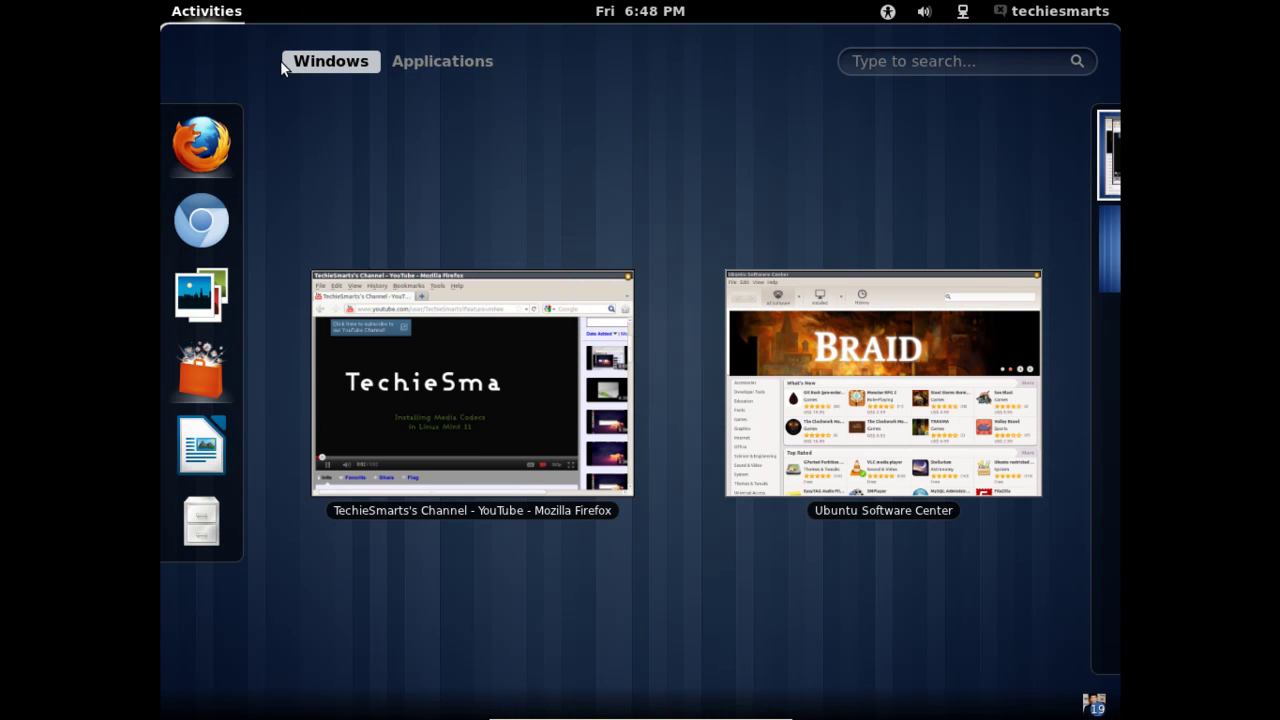
{"action": "left_click", "coordinate": [487, 441]}
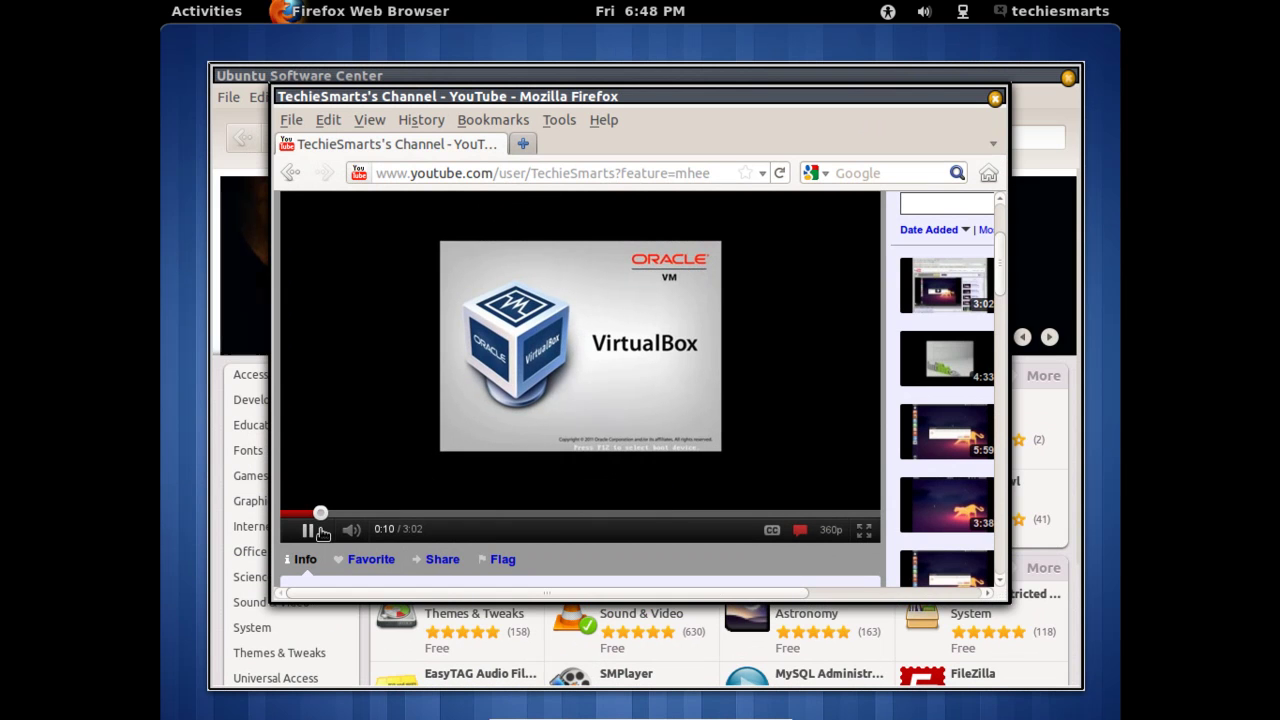
Move the Firefox window from the windows overview to the empty second workspace.
{"action": "mouse_move", "coordinate": [165, 5]}
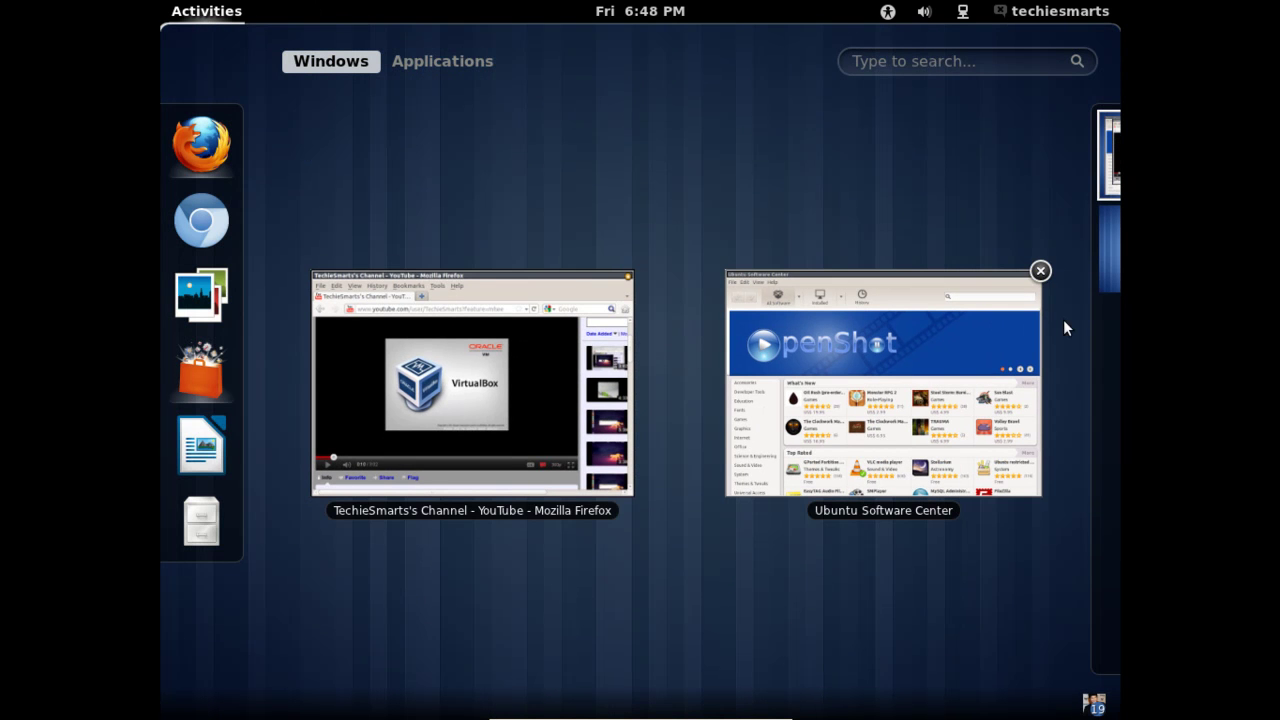
{"action": "mouse_move", "coordinate": [1108, 322]}
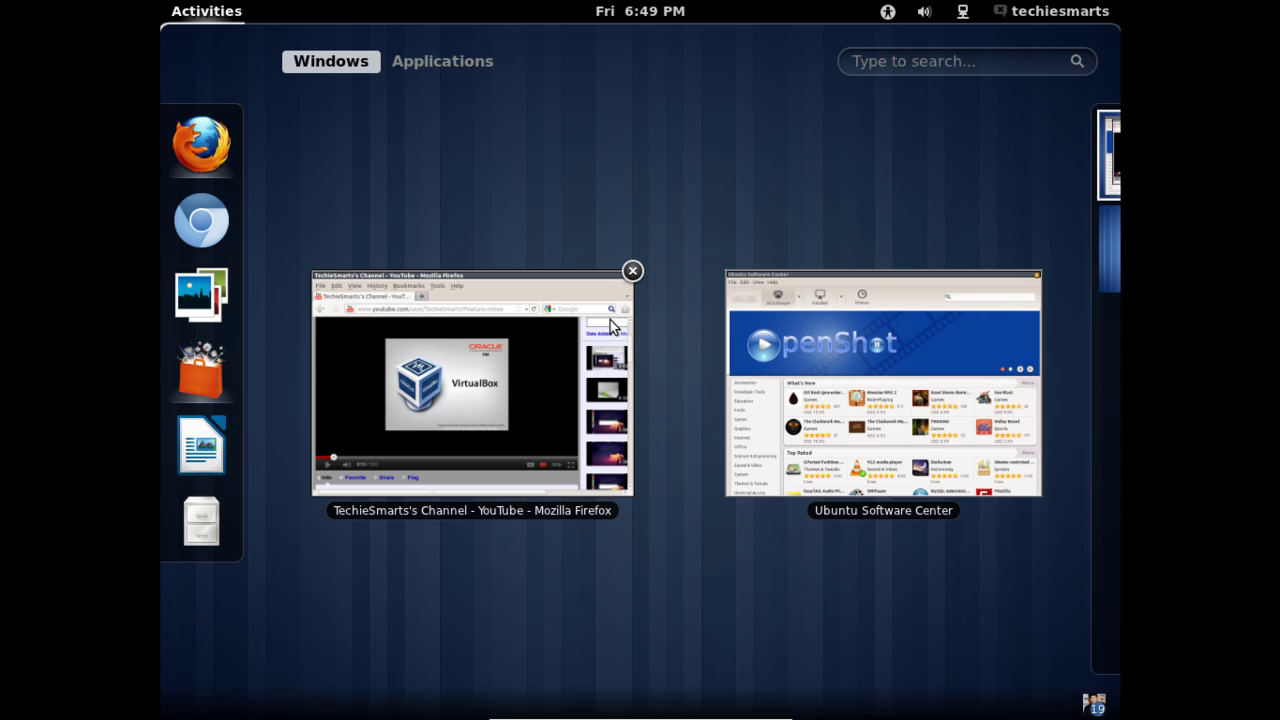
{"action": "mouse_move", "coordinate": [1065, 238]}
{"action": "left_click_drag", "start_coordinate": [562, 278], "coordinate": [582, 295]}
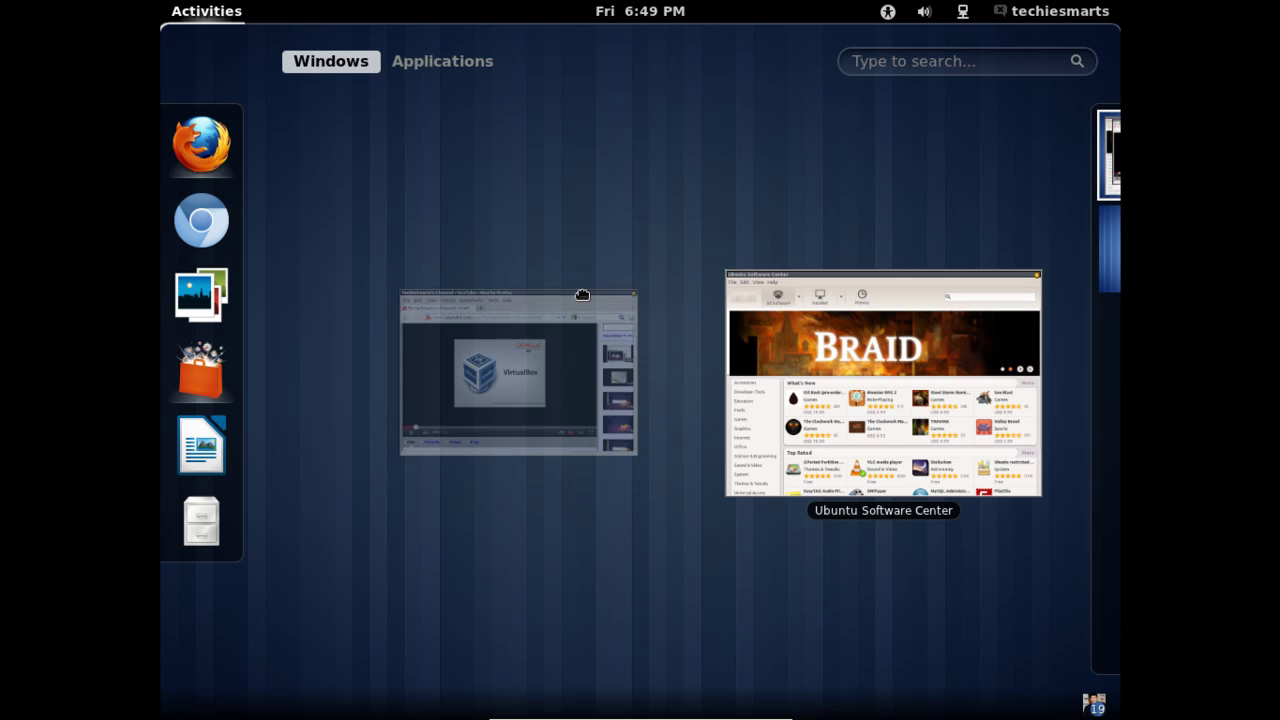
{"action": "left_click_drag", "start_coordinate": [582, 295], "coordinate": [1073, 243]}
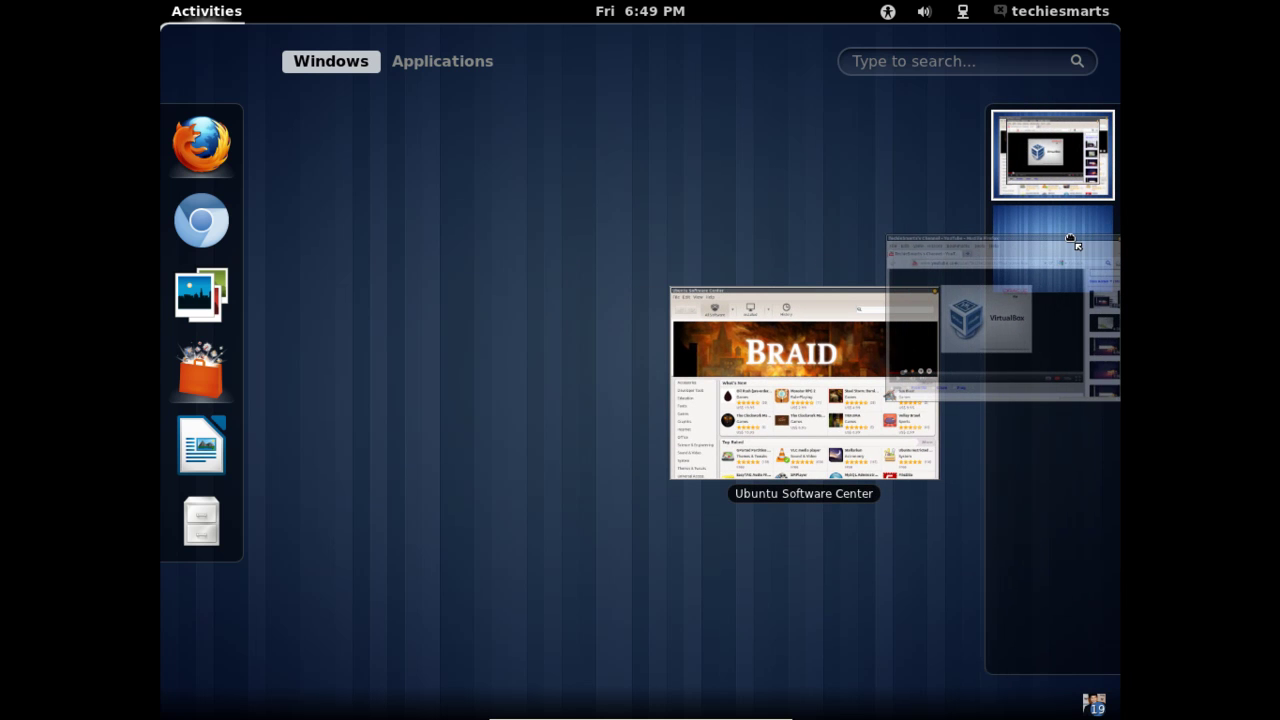
{"action": "mouse_move", "coordinate": [1073, 243]}
{"action": "left_mouse_down"}
{"action": "mouse_move", "coordinate": [1073, 193]}
{"action": "mouse_move", "coordinate": [1058, 263]}
{"action": "mouse_move", "coordinate": [1063, 245]}
{"action": "left_mouse_up"}
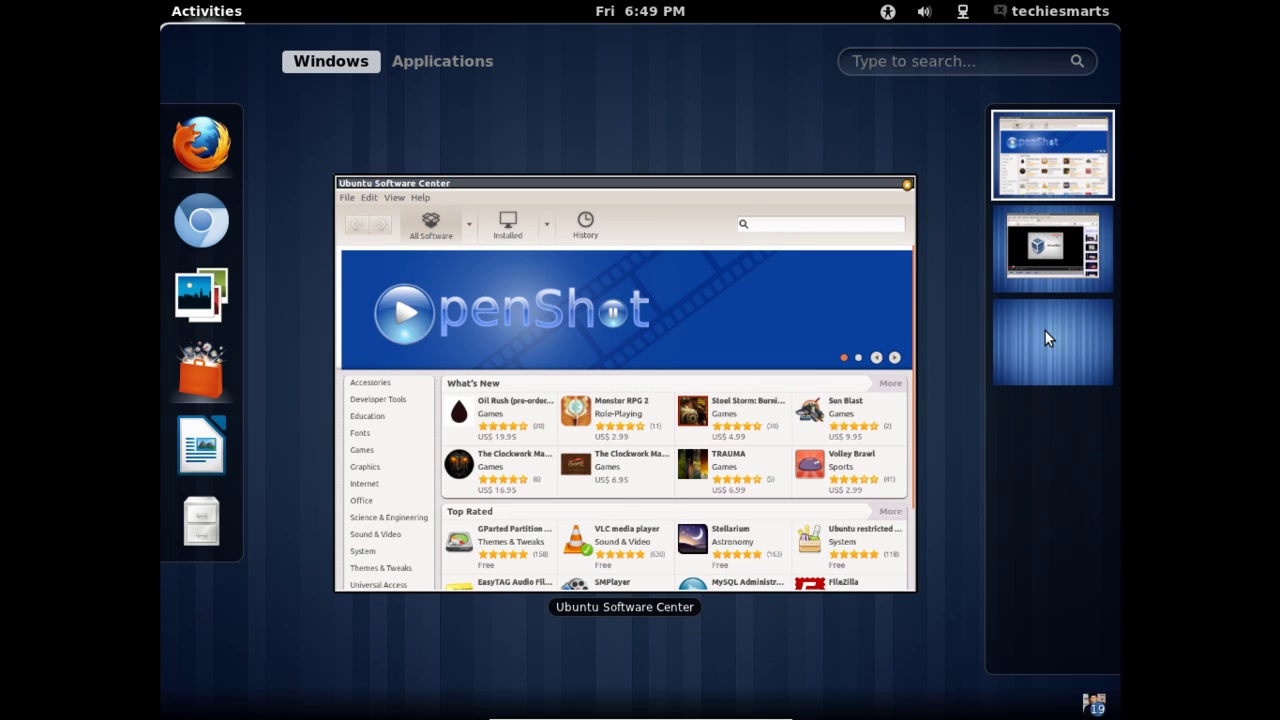
Switch to the empty third workspace and leave the overview to show its desktop.
{"action": "left_click", "coordinate": [1050, 330]}
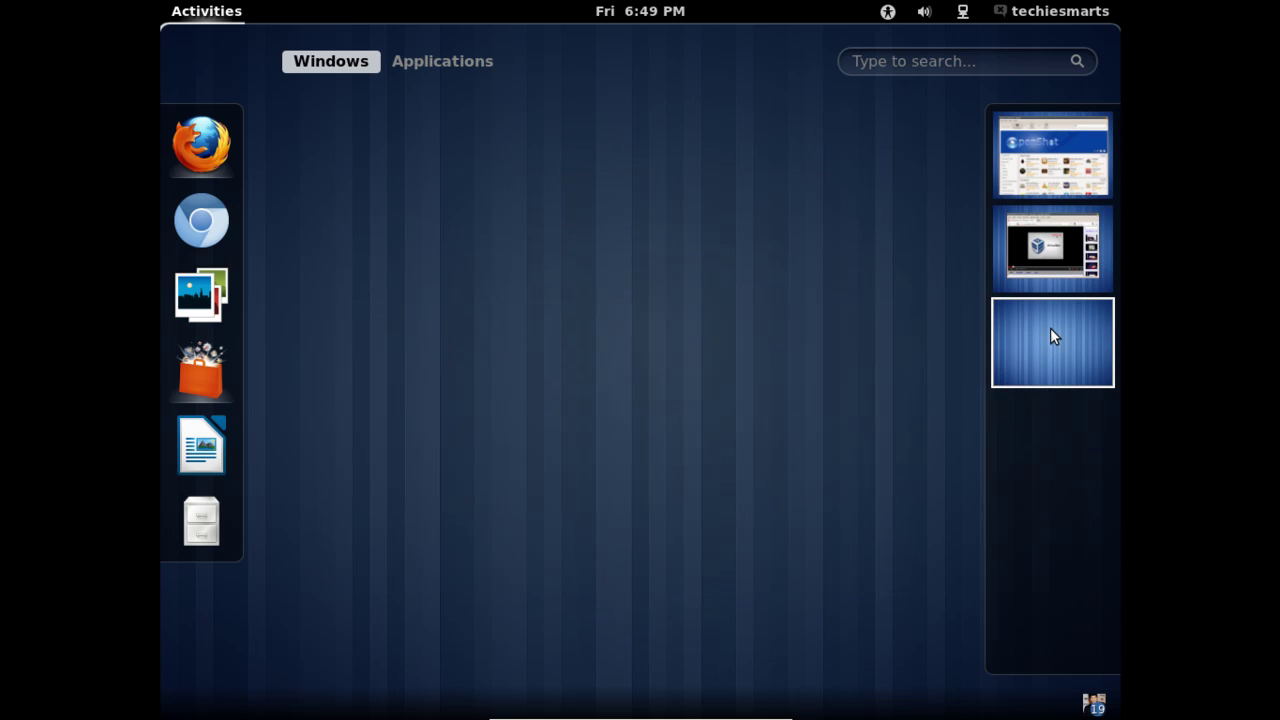
{"action": "left_click", "coordinate": [214, 16]}
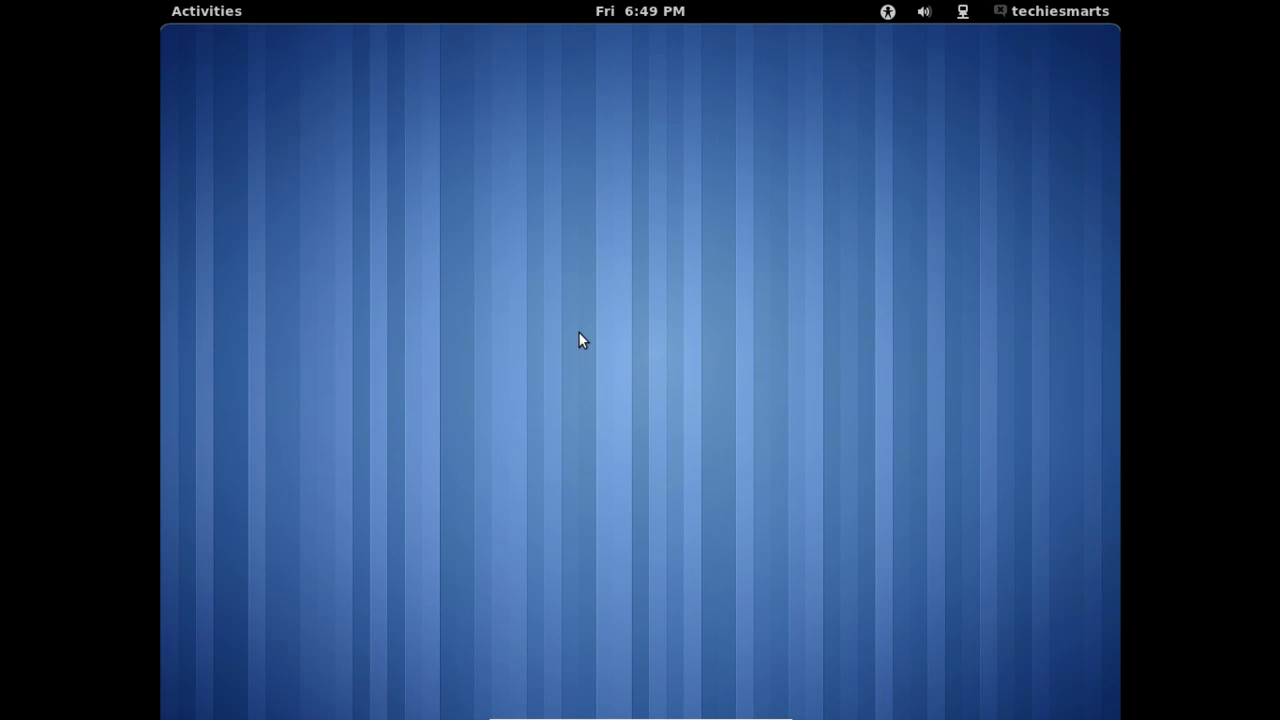
Browse through the workspaces in the Activities overview and return to the empty third workspace's desktop.
{"action": "left_click", "coordinate": [180, 10]}
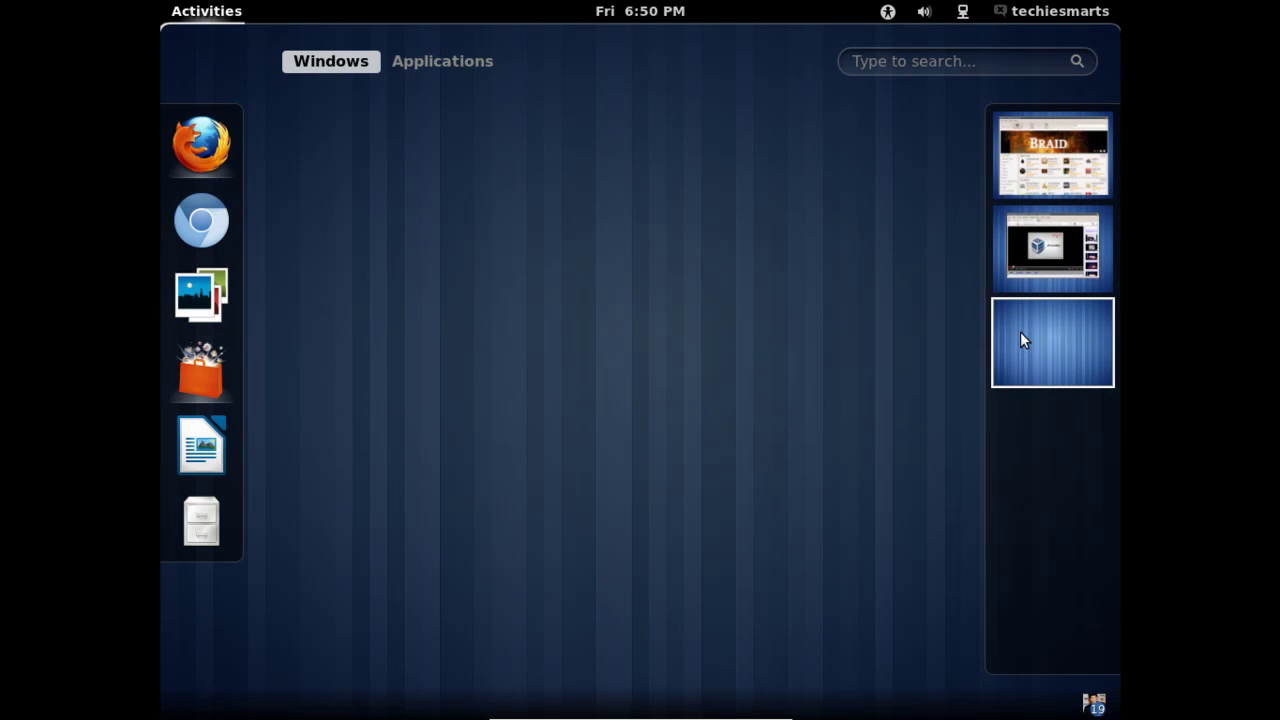
{"action": "scroll", "coordinate": [1020, 331], "scroll_direction": "up", "scroll_amount": 2}
{"action": "scroll", "coordinate": [1055, 304], "scroll_direction": "down", "scroll_amount": 2}
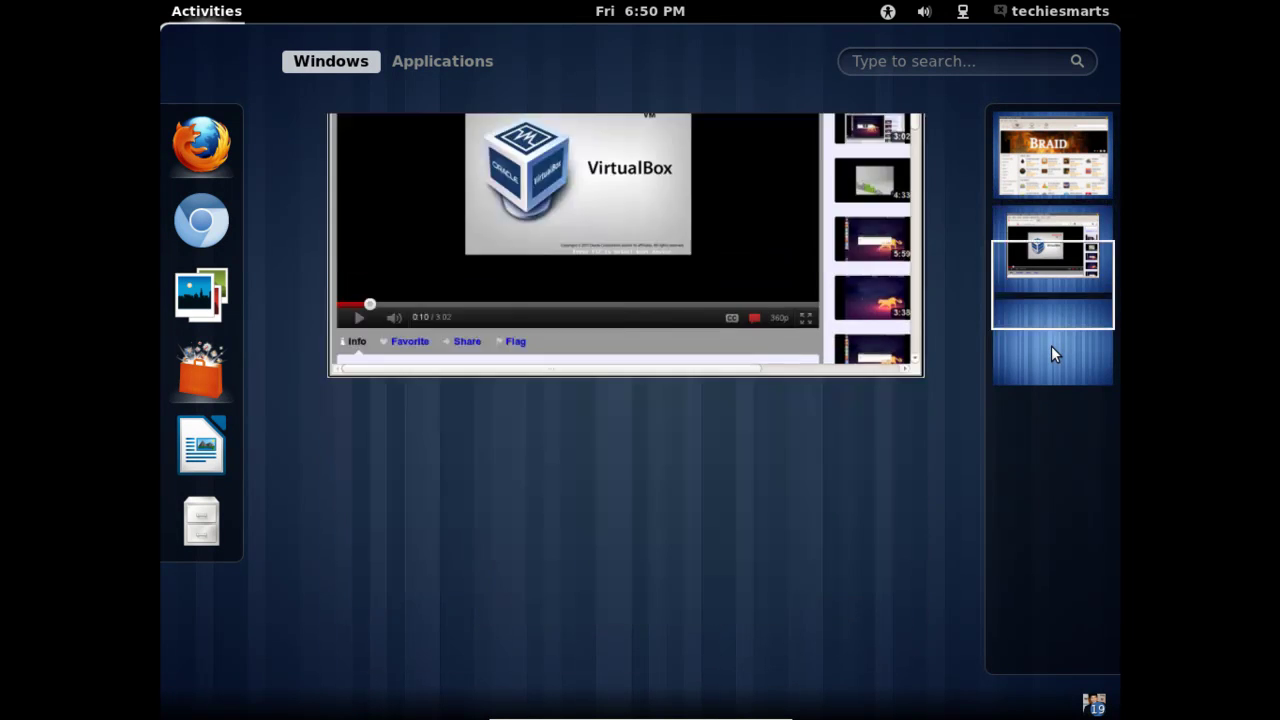
{"action": "scroll", "coordinate": [1053, 300], "scroll_direction": "up", "scroll_amount": 2}
{"action": "scroll", "coordinate": [1058, 349], "scroll_direction": "down", "scroll_amount": 1}
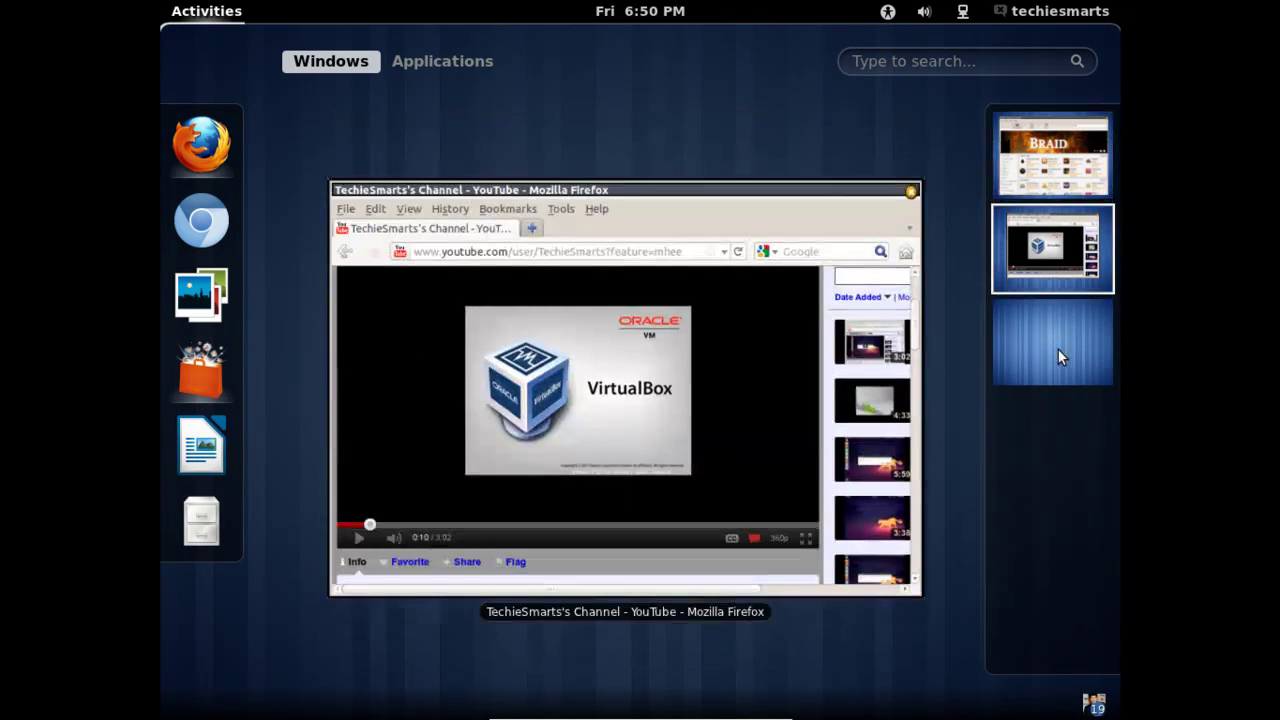
{"action": "scroll", "coordinate": [1059, 352], "scroll_direction": "down", "scroll_amount": 1}
{"action": "left_click", "coordinate": [217, 14]}
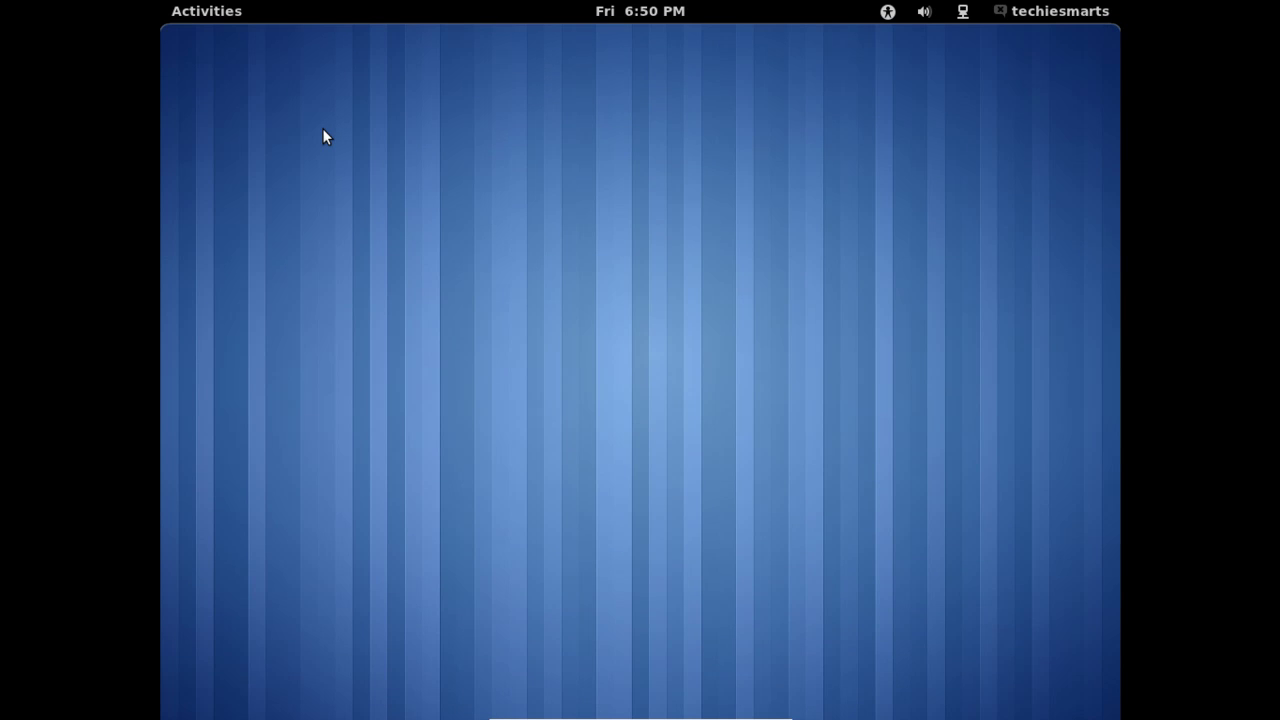
Cycle up and down through all three workspaces without the overview, ending on the one with Ubuntu Software Center.
{"action": "key", "text": "ctrl+alt+Up"}
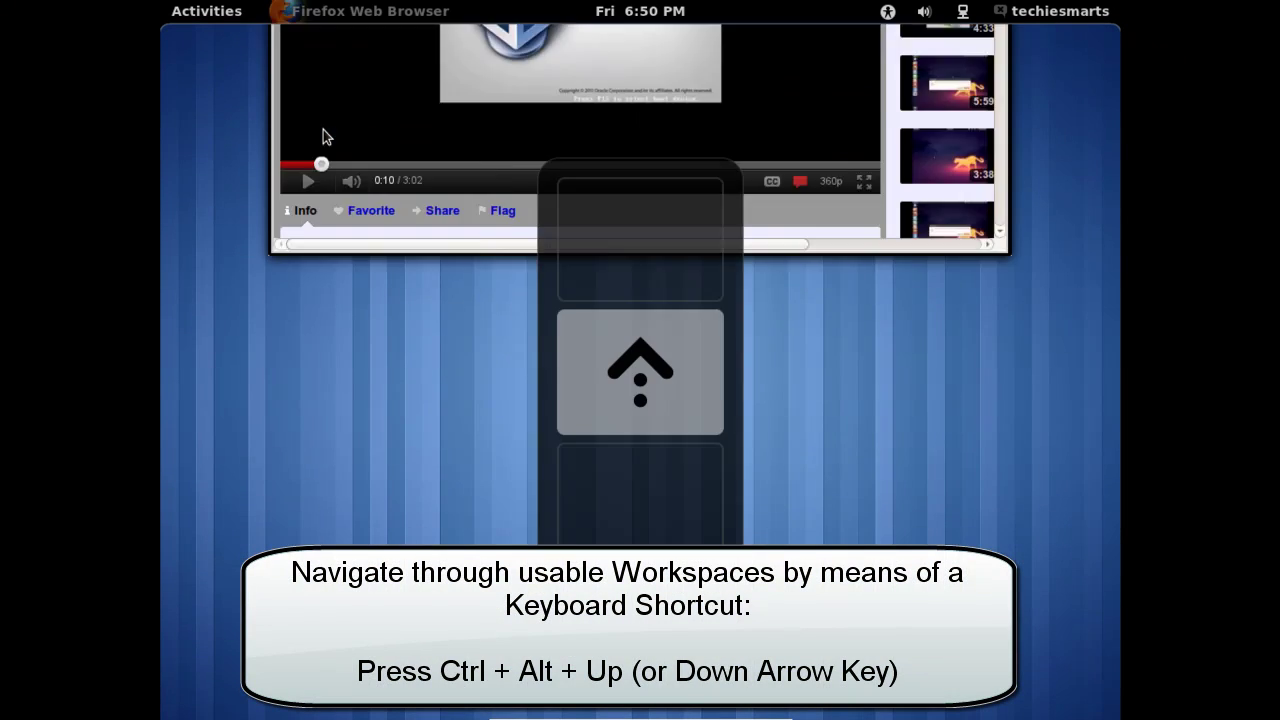
{"action": "key", "text": "ctrl+alt+Down"}
{"action": "key", "text": "ctrl+alt+Up"}
{"action": "key", "text": "ctrl+alt+Up"}
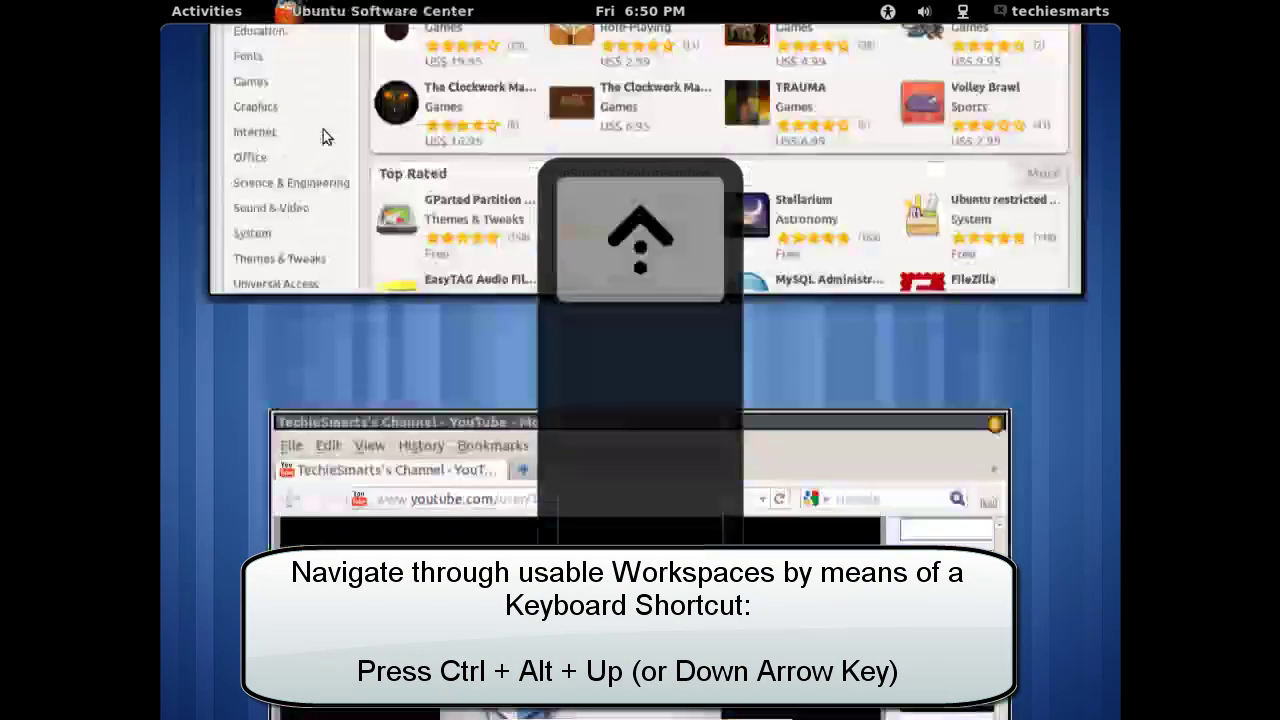
{"action": "key", "text": "ctrl+alt+Down"}
{"action": "key", "text": "ctrl+alt+Down"}
{"action": "key", "text": "ctrl+alt+Up"}
{"action": "key", "text": "ctrl+alt+Up"}
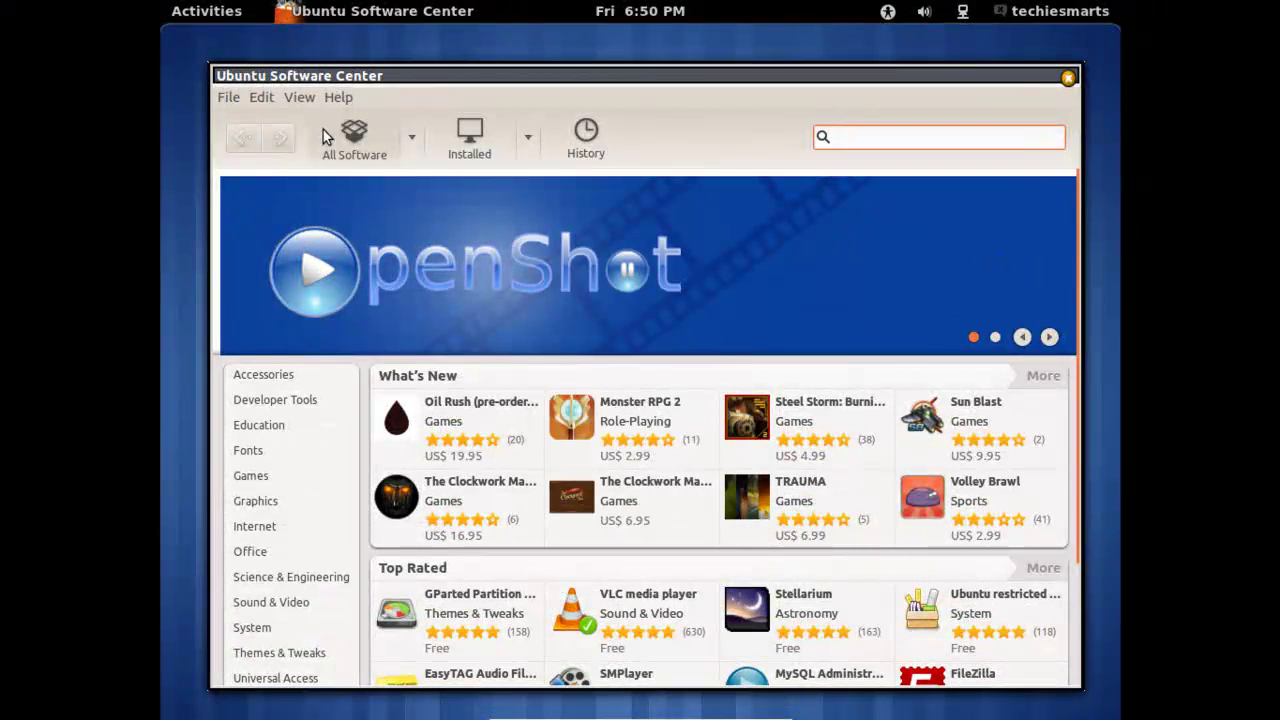
Go to the Firefox window, then use the application switcher to return to Ubuntu Software Center.
{"action": "left_click", "coordinate": [207, 12]}
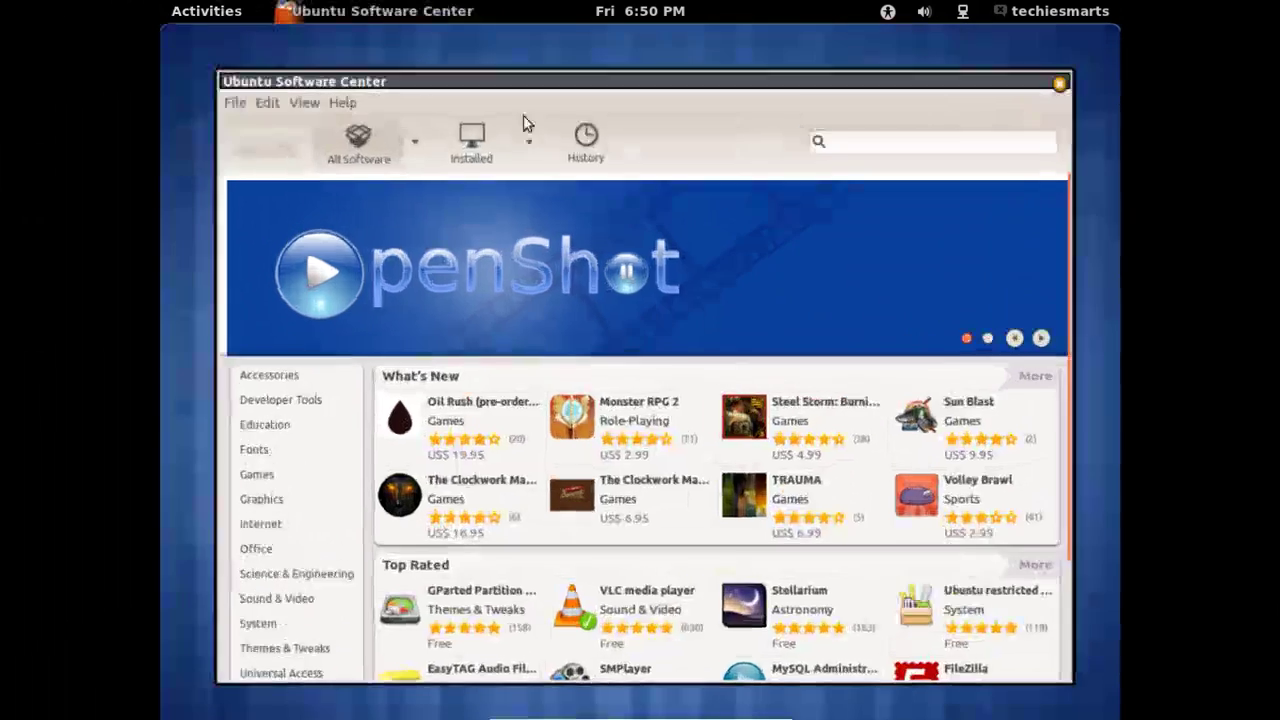
{"action": "left_click", "coordinate": [206, 8]}
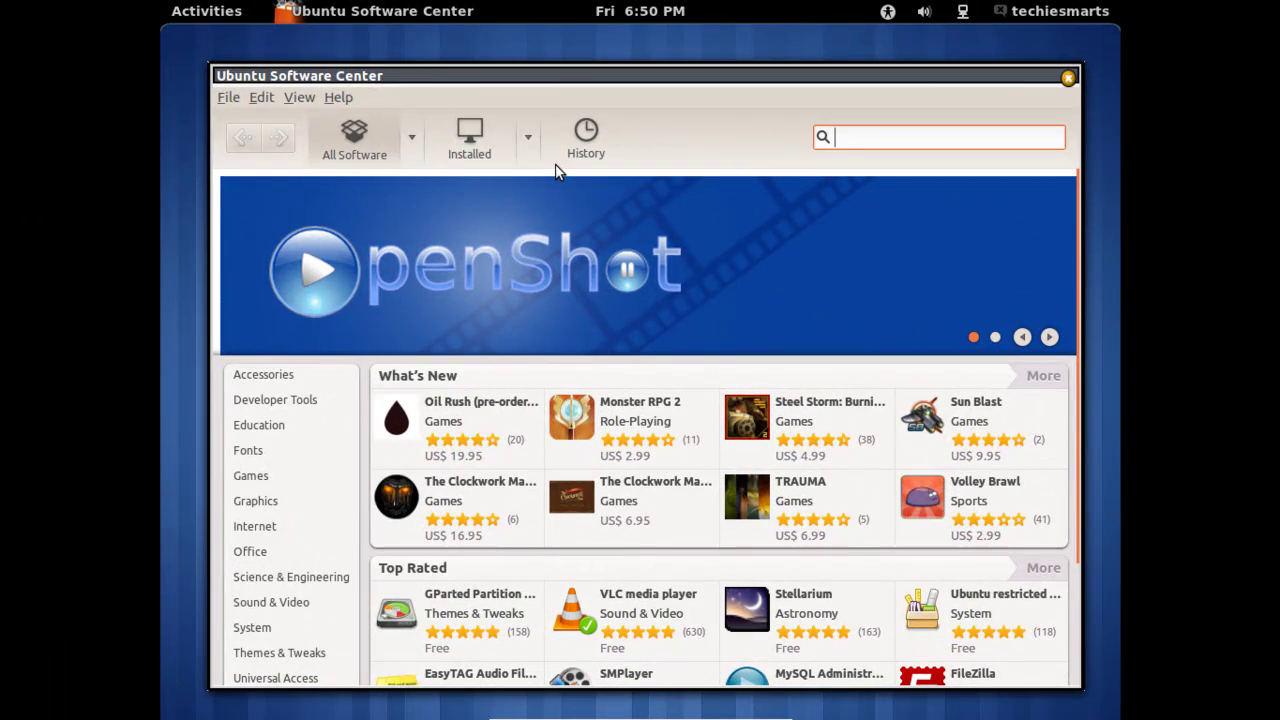
{"action": "key", "text": "ctrl+alt+Down"}
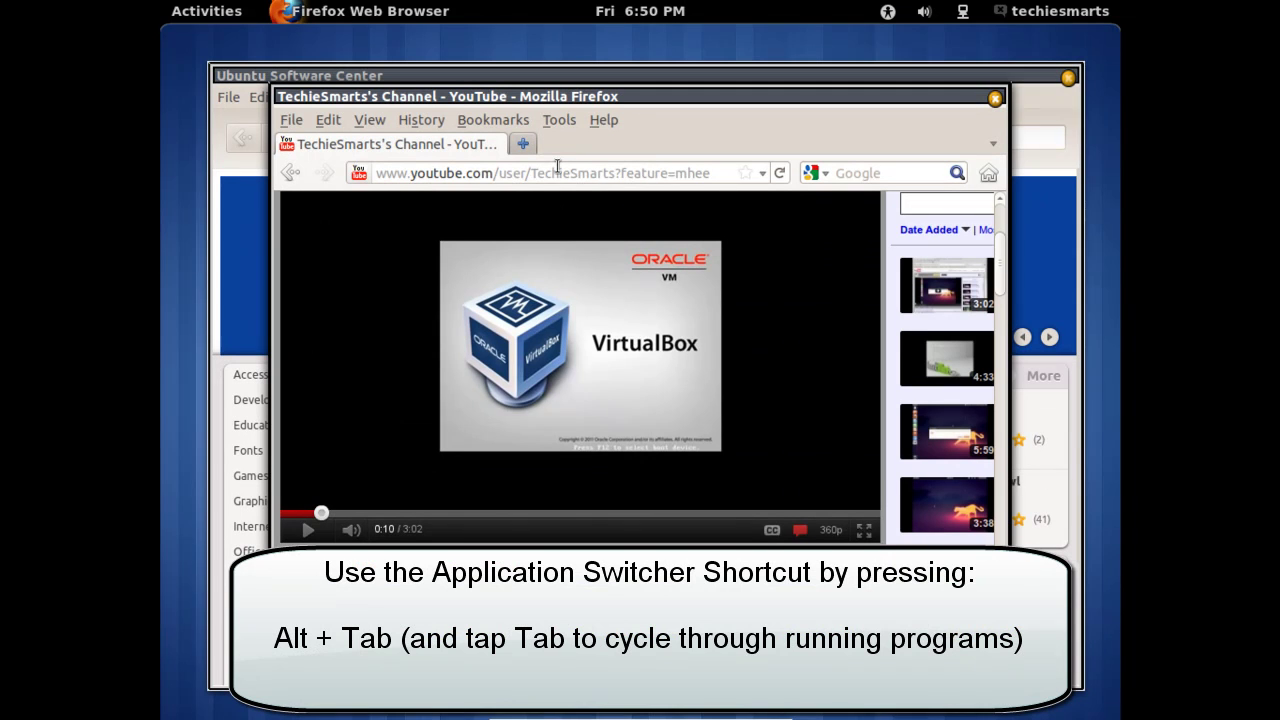
{"action": "key", "text": "alt+Tab"}
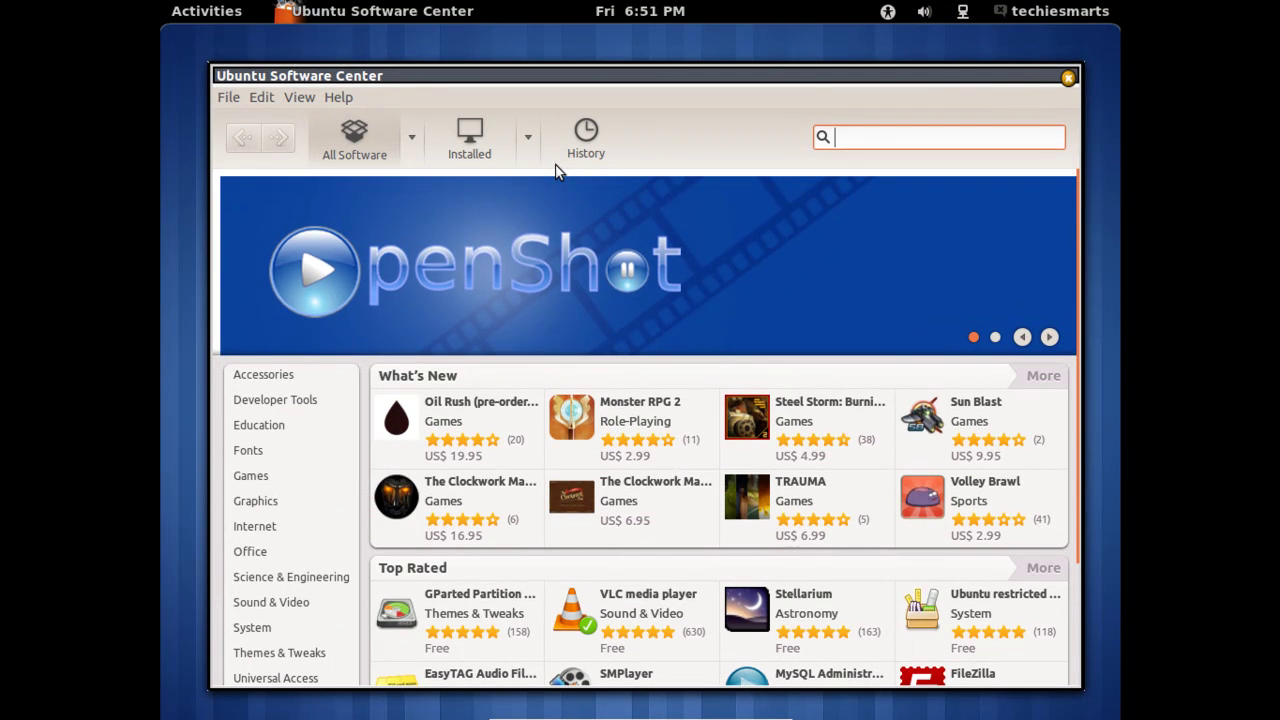
Close the Ubuntu Software Center window from the Activities overview.
{"action": "mouse_move", "coordinate": [175, 5]}
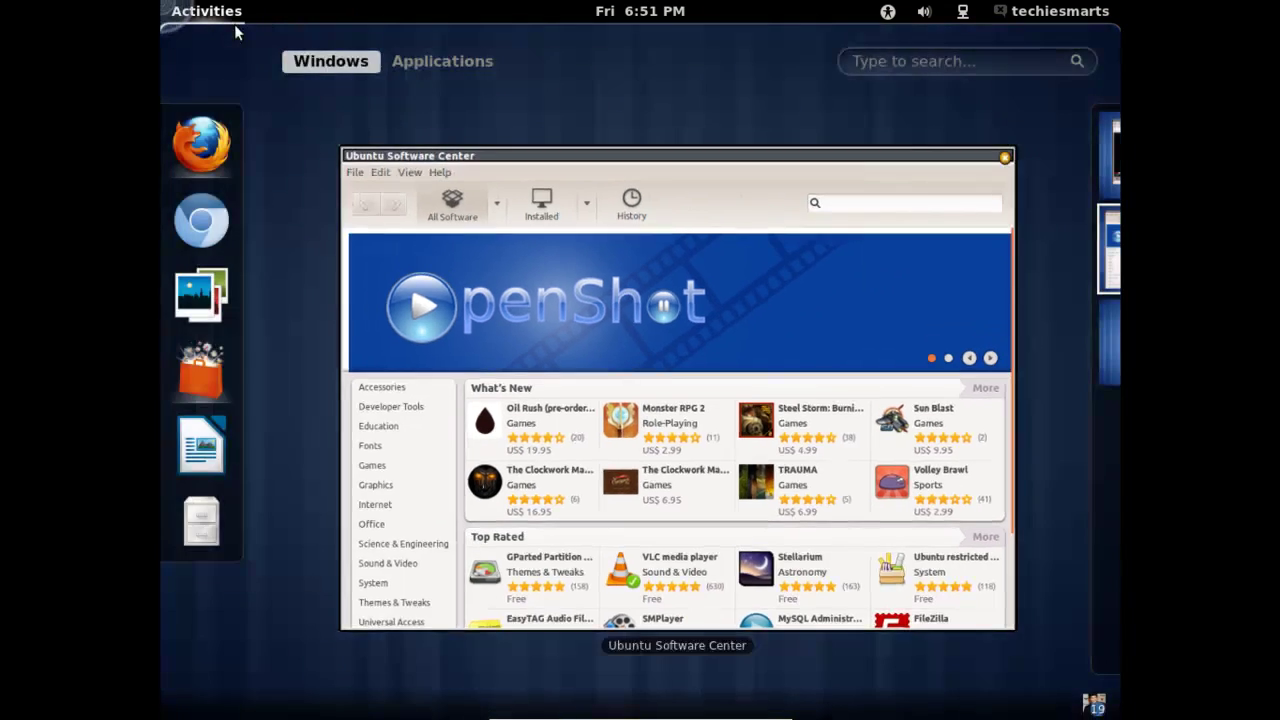
{"action": "left_click", "coordinate": [450, 160]}
{"action": "left_click", "coordinate": [208, 12]}
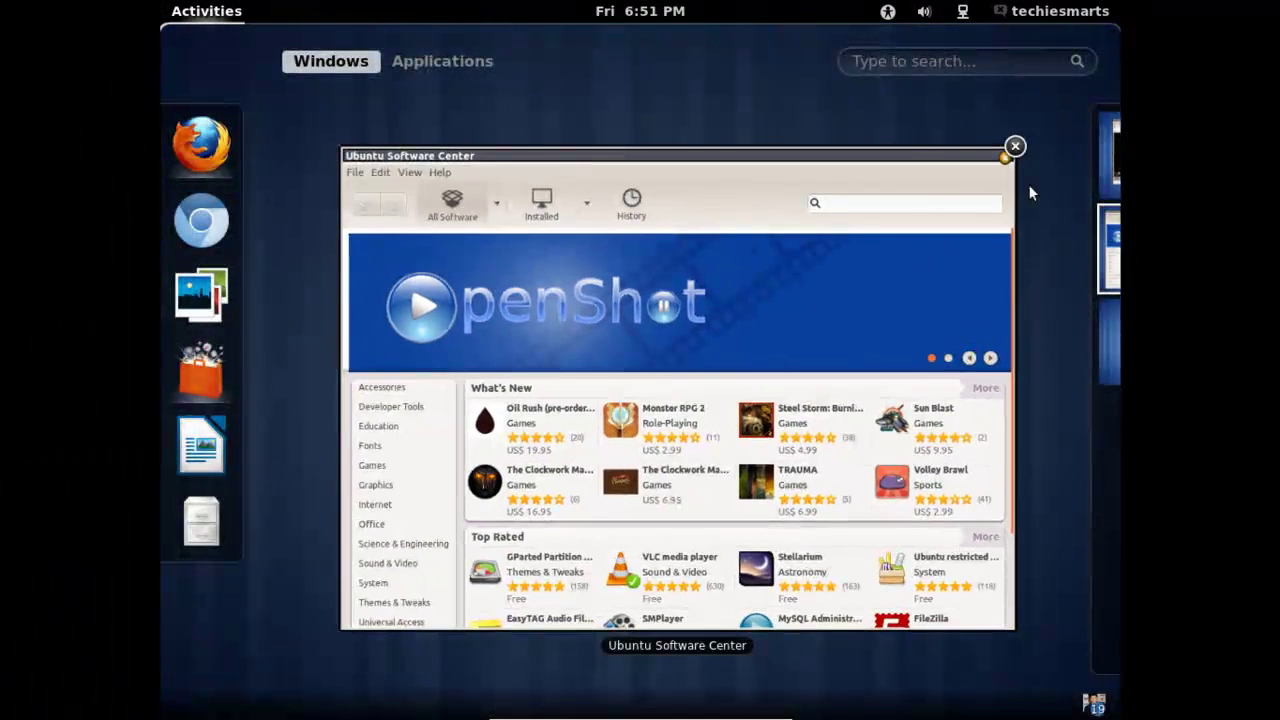
{"action": "mouse_move", "coordinate": [1100, 210]}
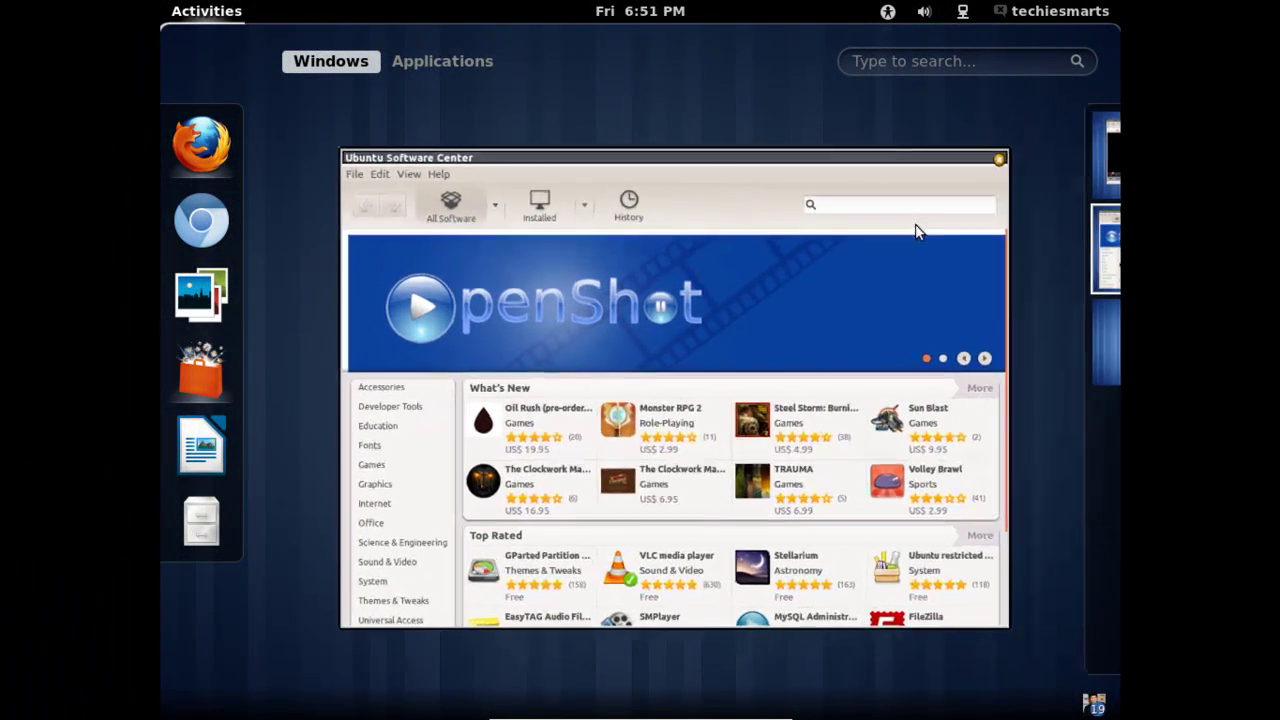
{"action": "left_click", "coordinate": [1010, 148]}
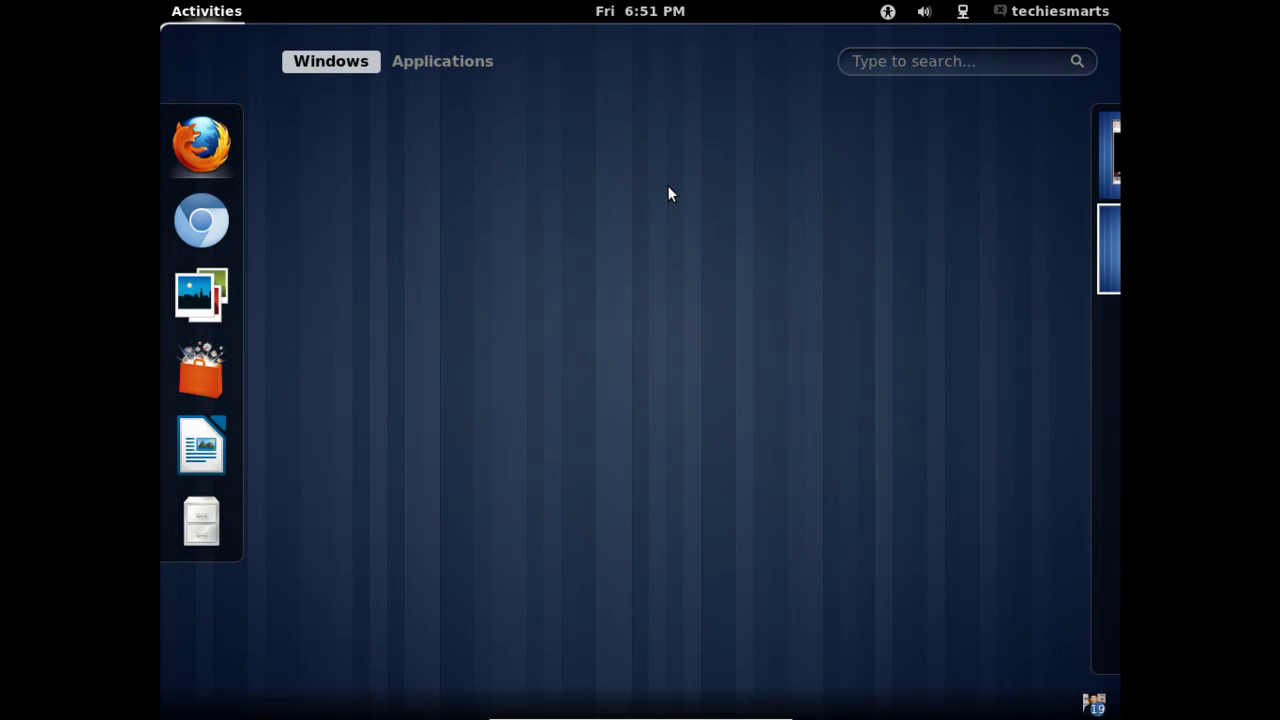
Browse the full list of installed applications in the Activities overview, down to the Terminal and Transmission entries and back up.
{"action": "left_click", "coordinate": [443, 61]}
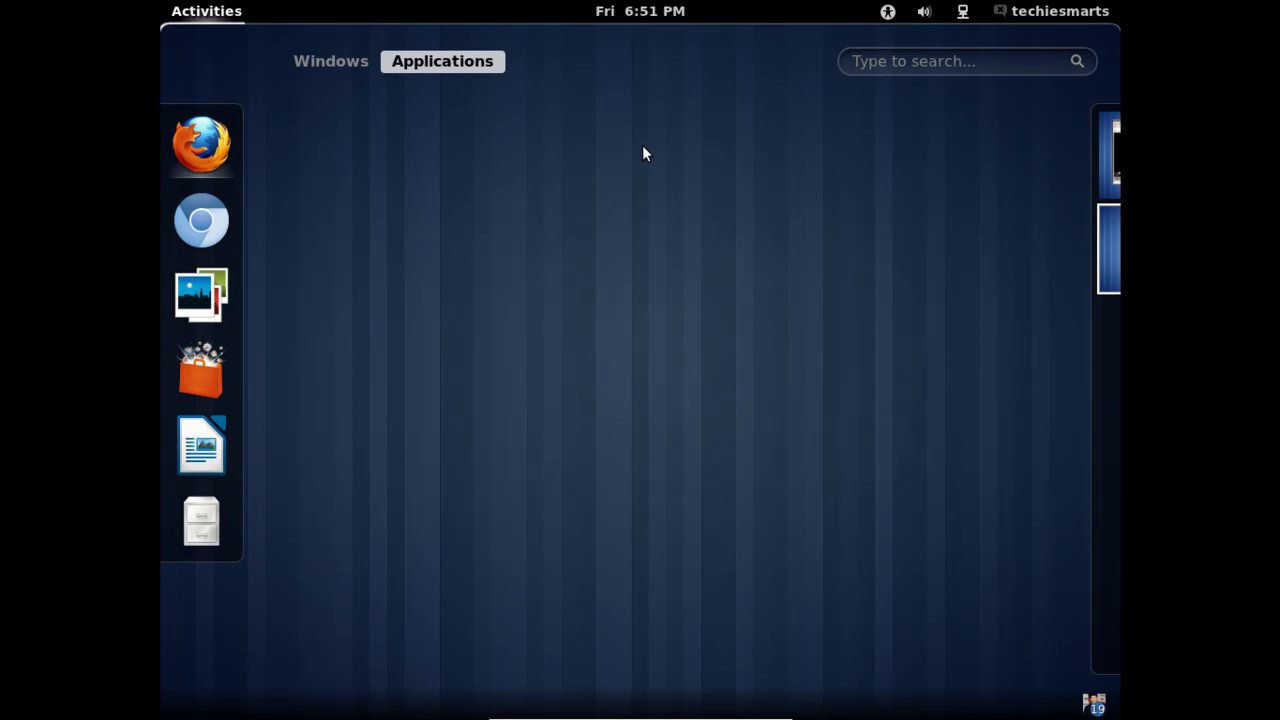
{"action": "scroll", "coordinate": [607, 201], "scroll_direction": "down", "scroll_amount": 15}
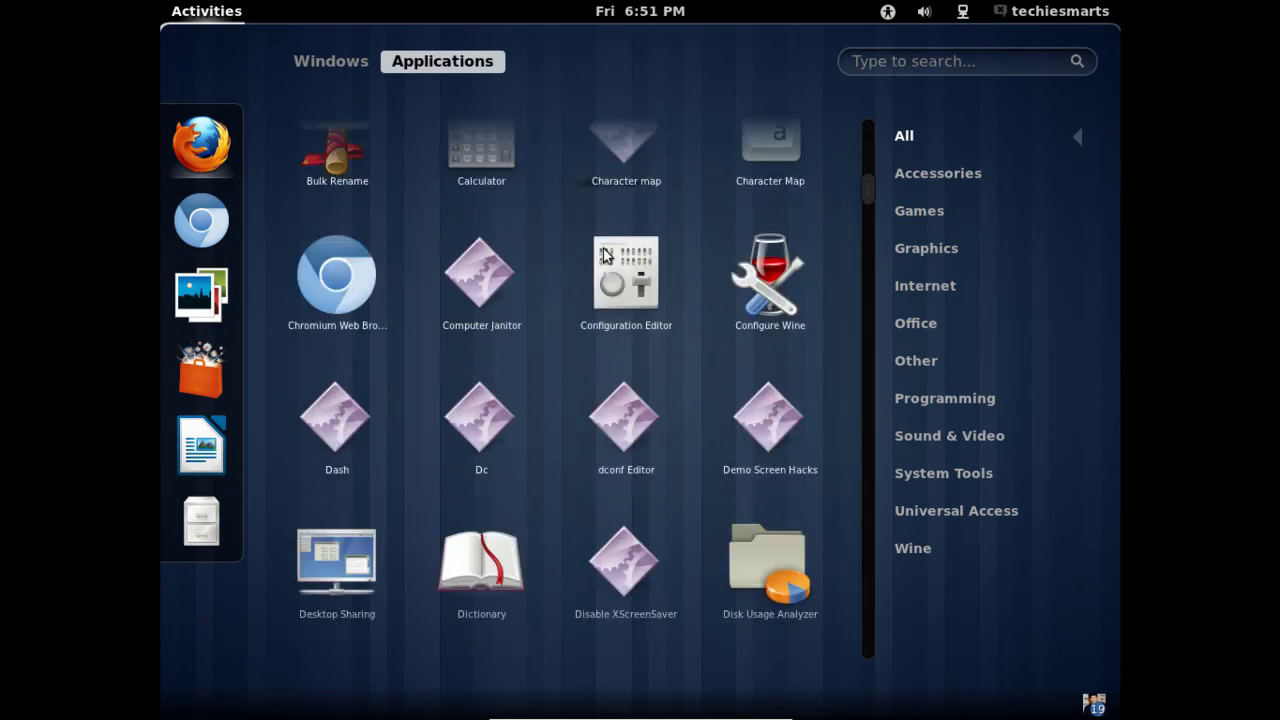
{"action": "scroll", "coordinate": [600, 260], "scroll_direction": "down", "scroll_amount": 15}
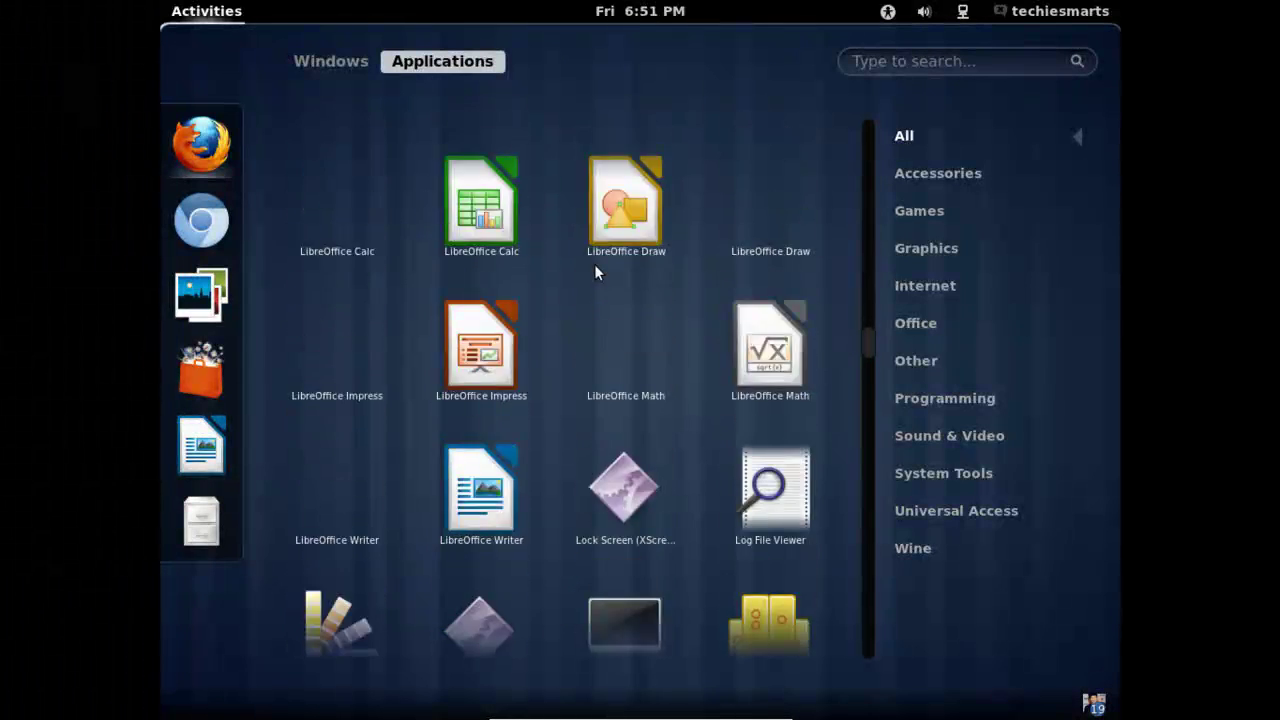
{"action": "scroll", "coordinate": [595, 277], "scroll_direction": "down", "scroll_amount": 10}
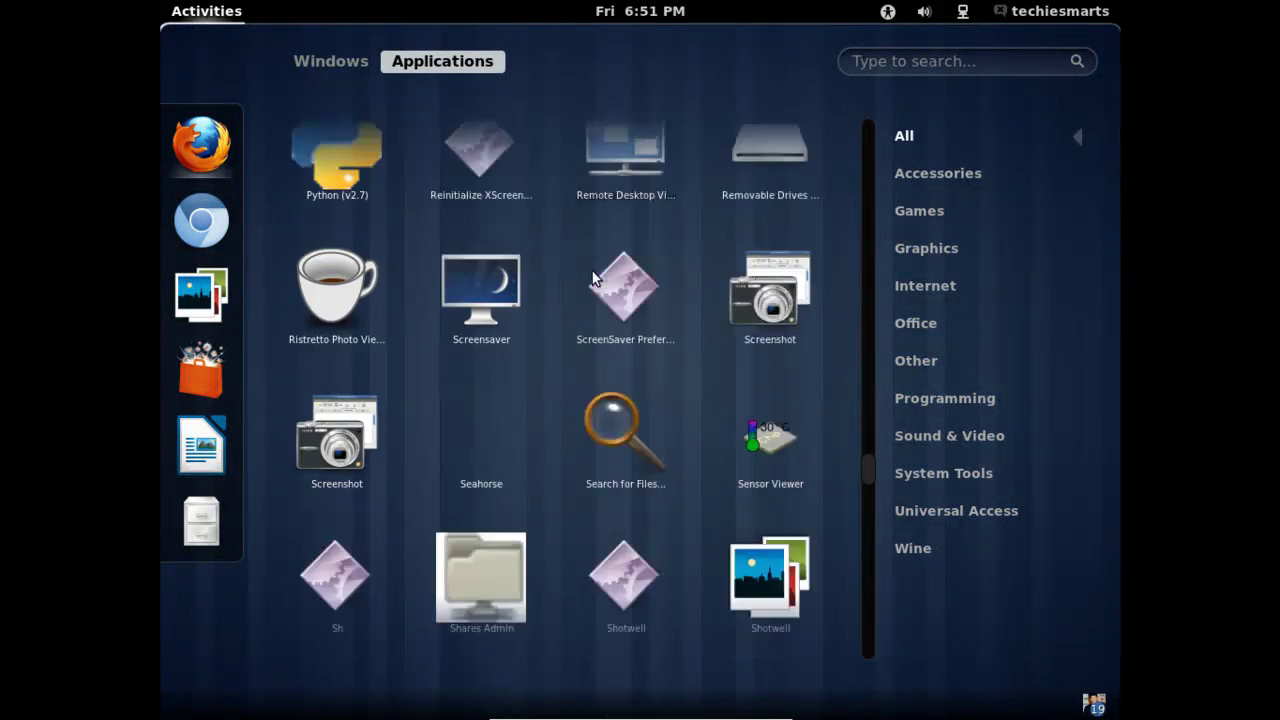
{"action": "scroll", "coordinate": [591, 271], "scroll_direction": "down", "scroll_amount": 3}
{"action": "scroll", "coordinate": [591, 271], "scroll_direction": "up", "scroll_amount": 10}
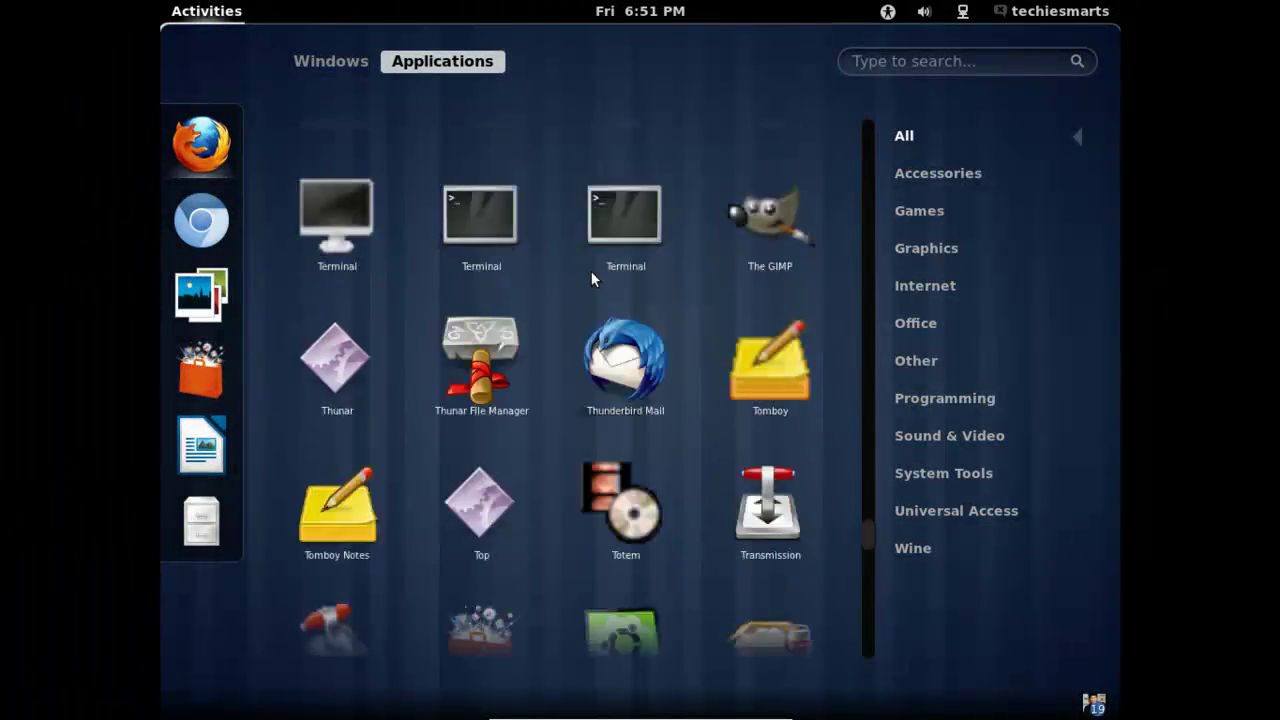
{"action": "scroll", "coordinate": [587, 268], "scroll_direction": "up", "scroll_amount": 12}
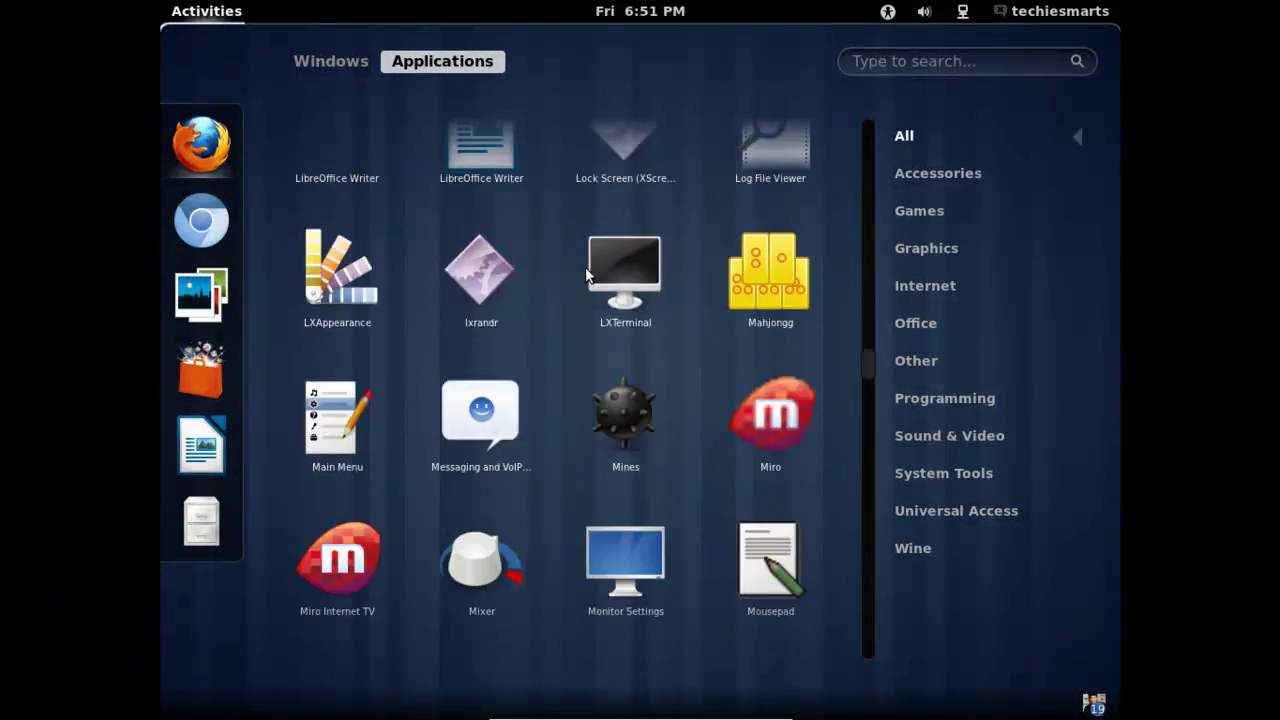
{"action": "scroll", "coordinate": [585, 264], "scroll_direction": "up", "scroll_amount": 3}
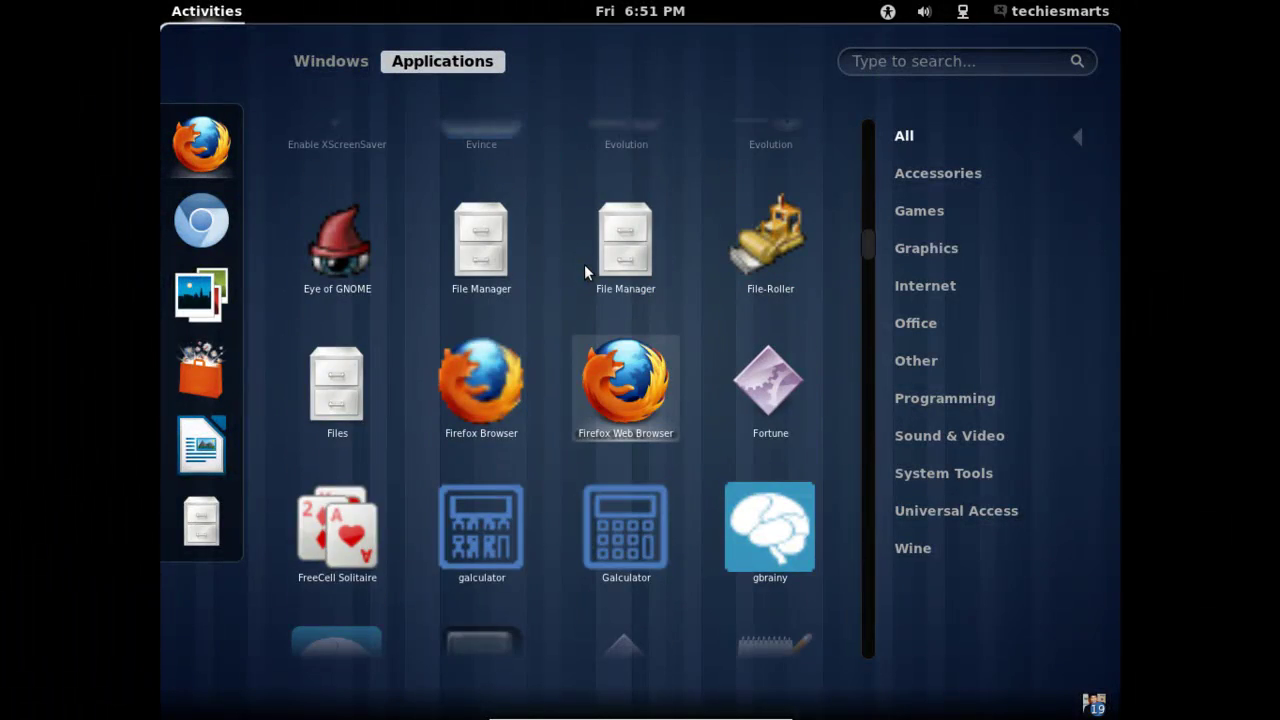
{"action": "scroll", "coordinate": [584, 264], "scroll_direction": "up", "scroll_amount": 4}
{"action": "scroll", "coordinate": [583, 264], "scroll_direction": "up", "scroll_amount": 3}
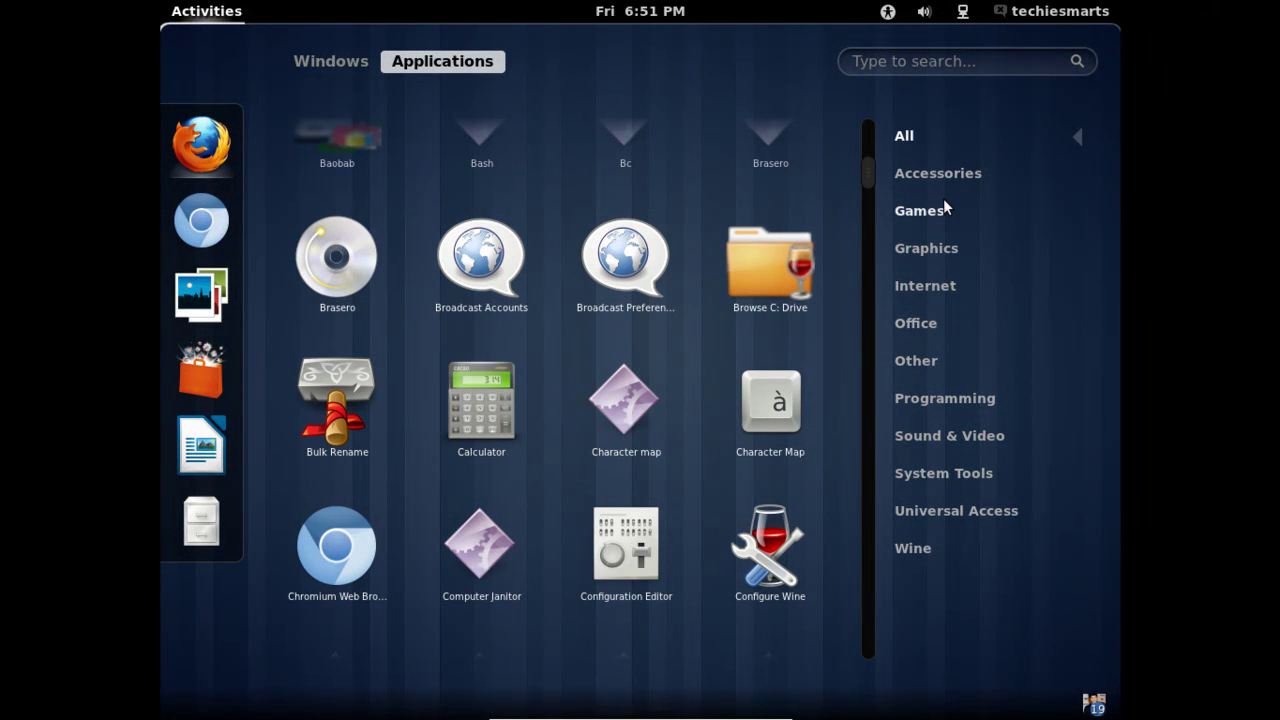
View the Graphics, Games, Office, Other, Programming, and Sound & Video application categories, and return to All.
{"action": "left_click", "coordinate": [941, 245]}
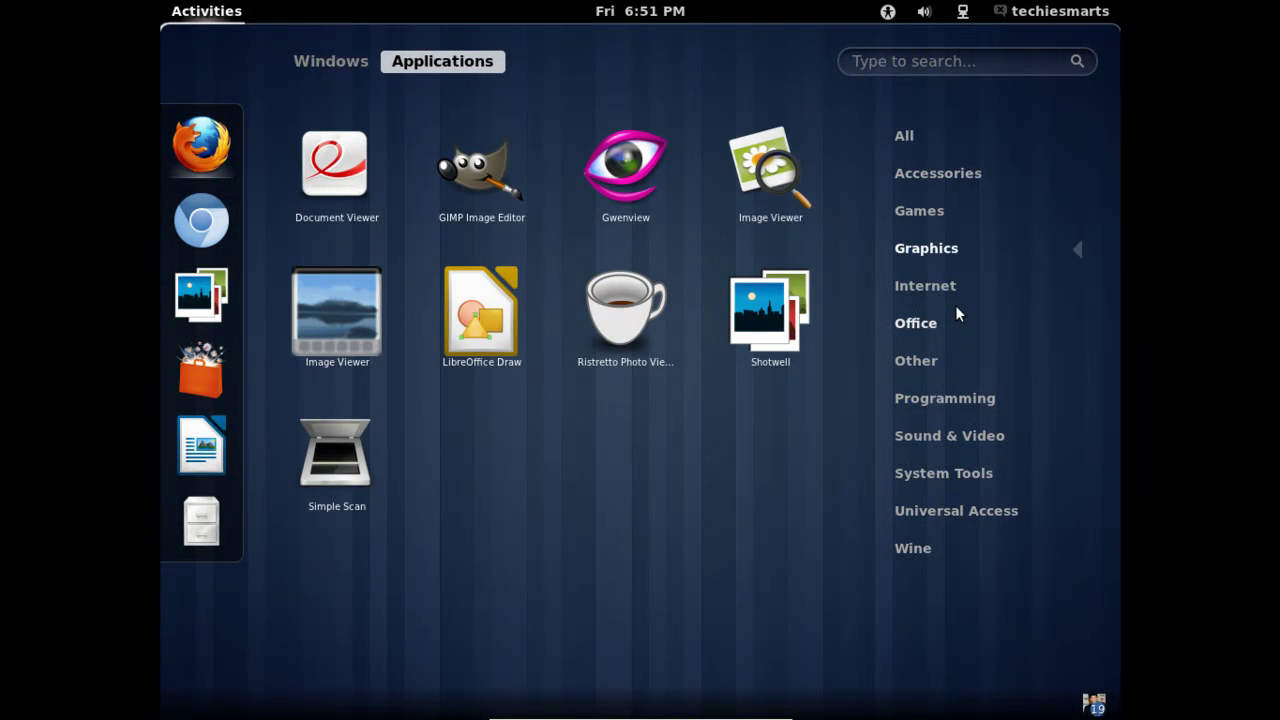
{"action": "left_click", "coordinate": [944, 213]}
{"action": "left_click", "coordinate": [926, 328]}
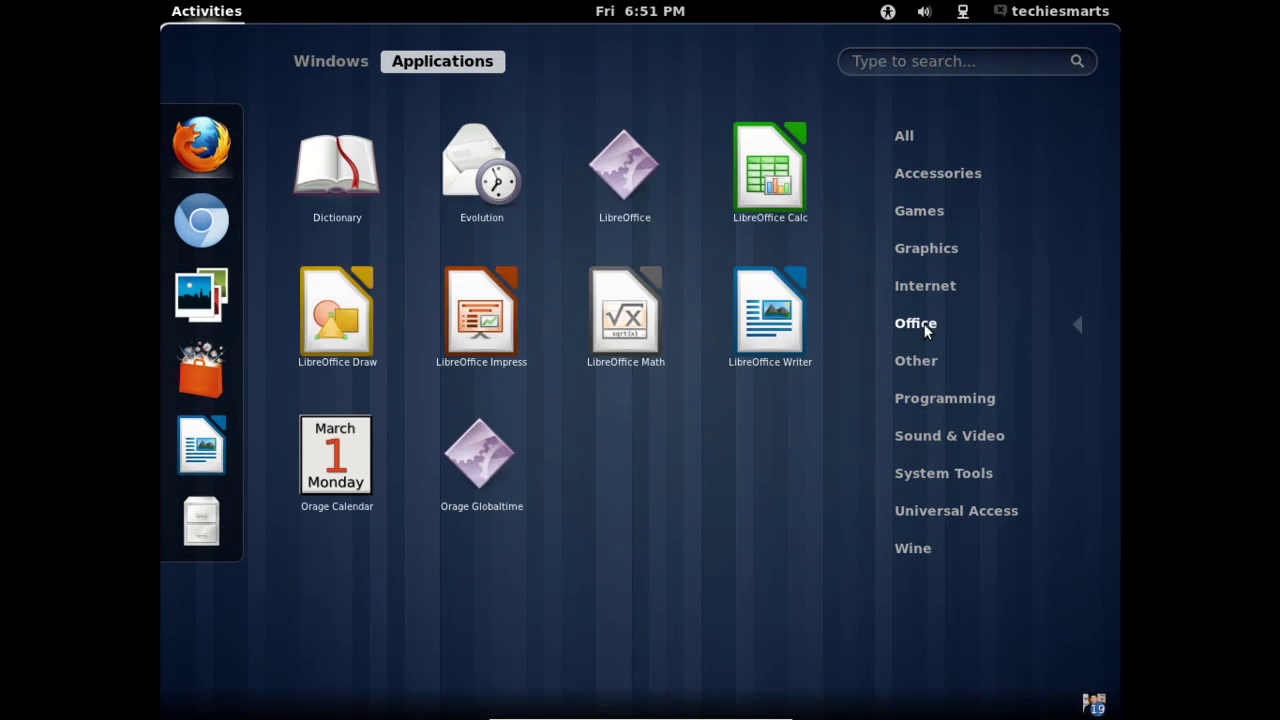
{"action": "left_click", "coordinate": [924, 363]}
{"action": "left_click", "coordinate": [946, 404]}
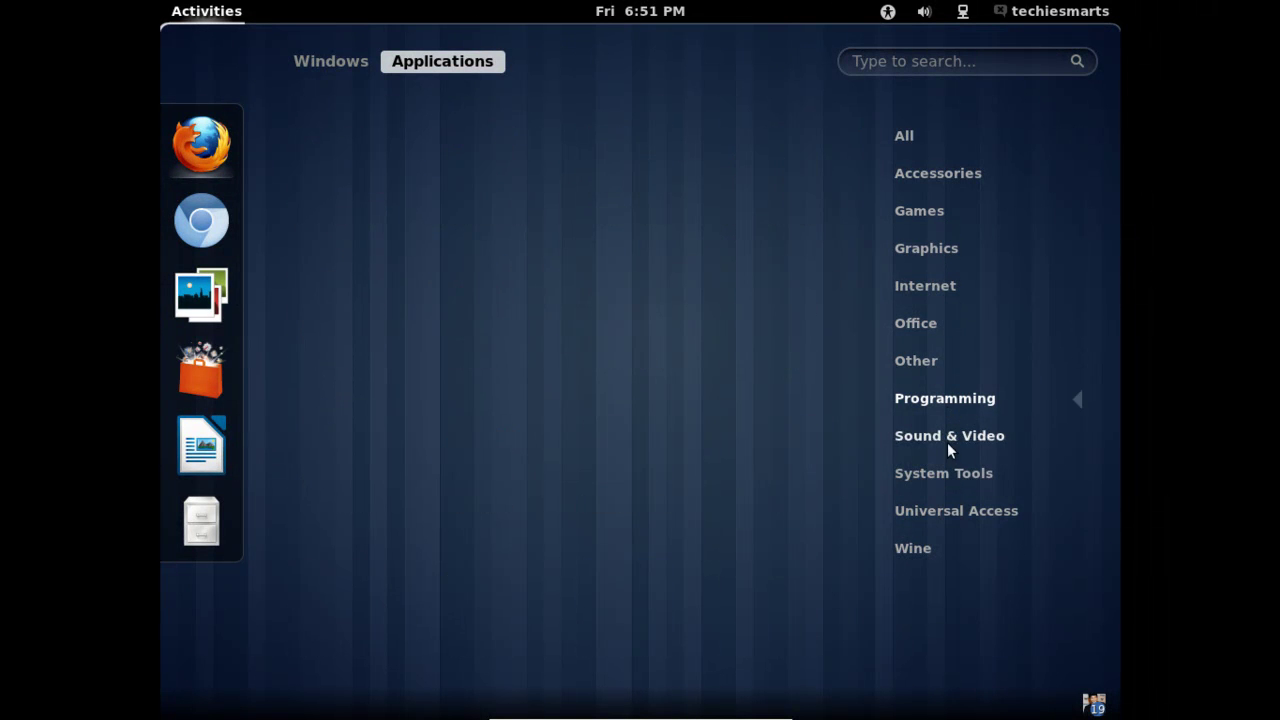
{"action": "left_click", "coordinate": [947, 443]}
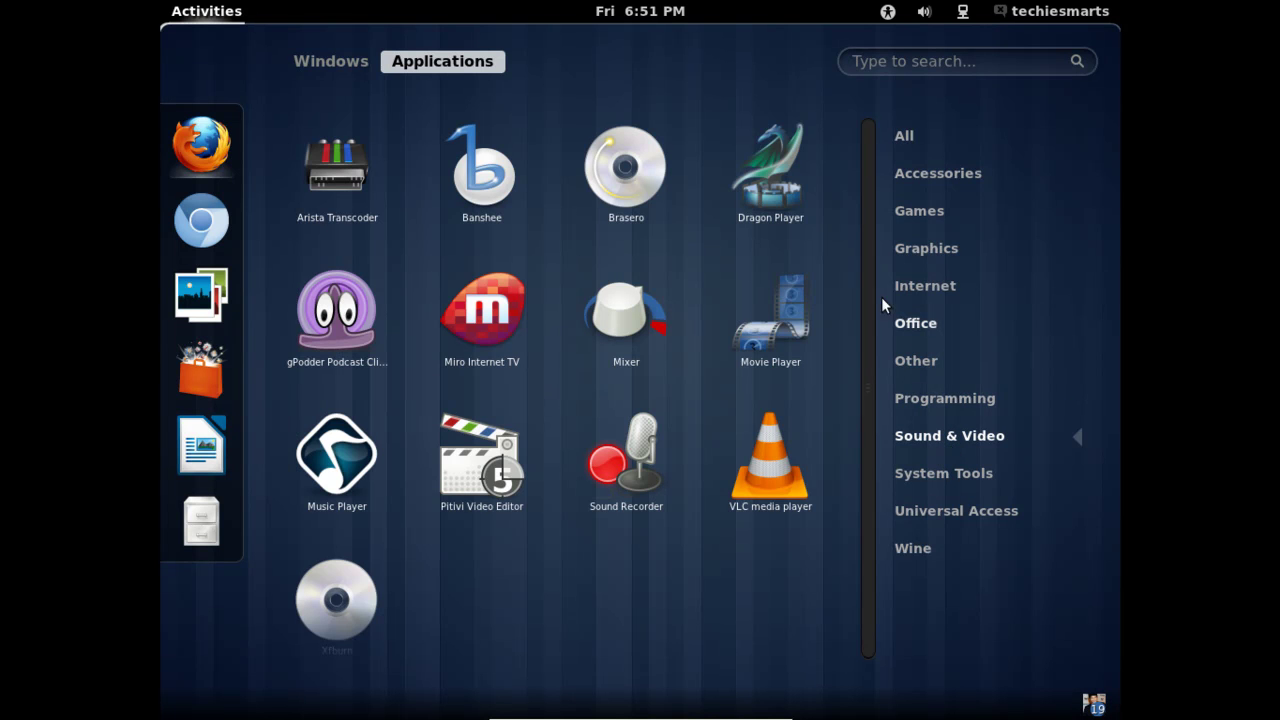
{"action": "left_click", "coordinate": [906, 137]}
Search the Activities overview for "calc" and launch Calculator from the results.
{"action": "left_click", "coordinate": [912, 63]}
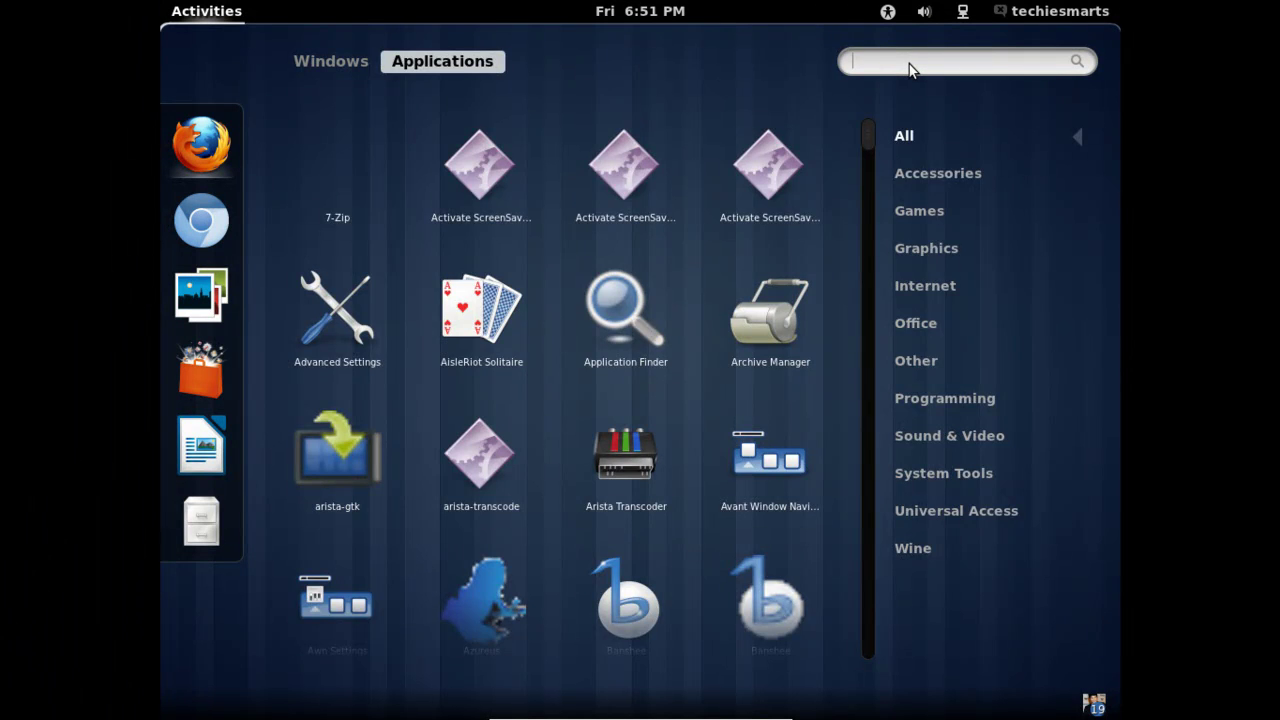
{"action": "type", "text": "calc"}
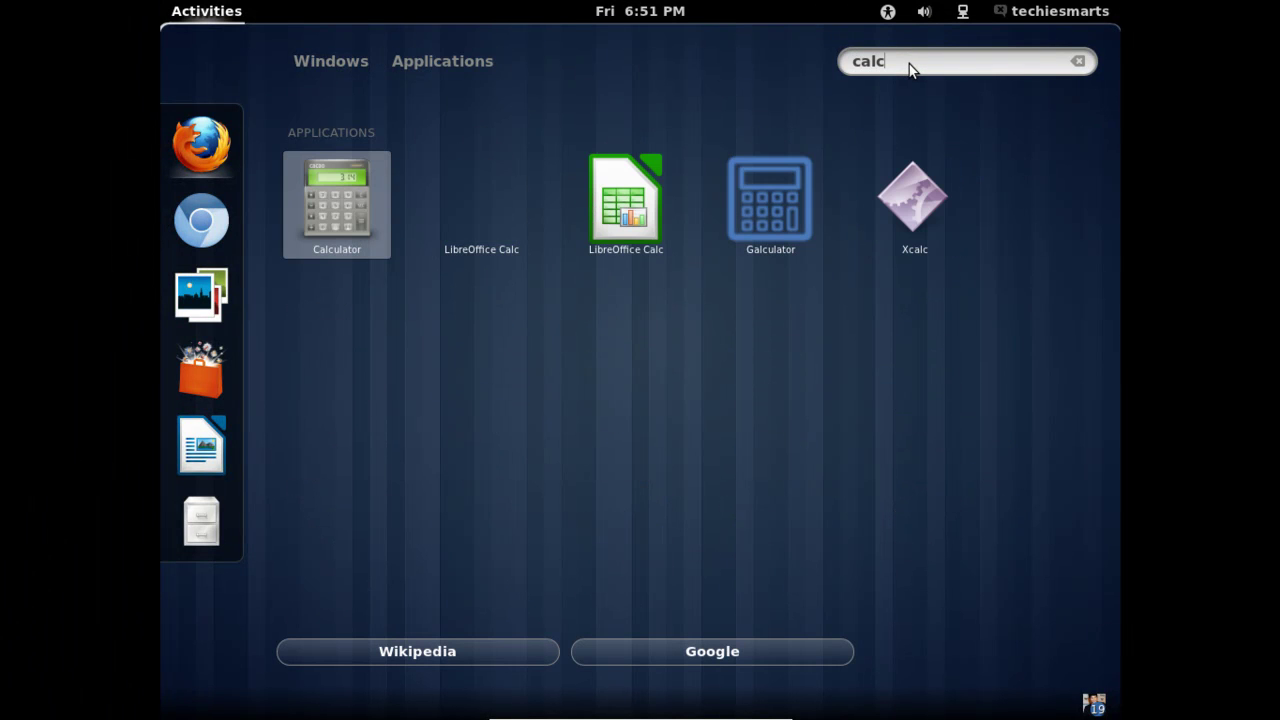
{"action": "left_click", "coordinate": [337, 207]}
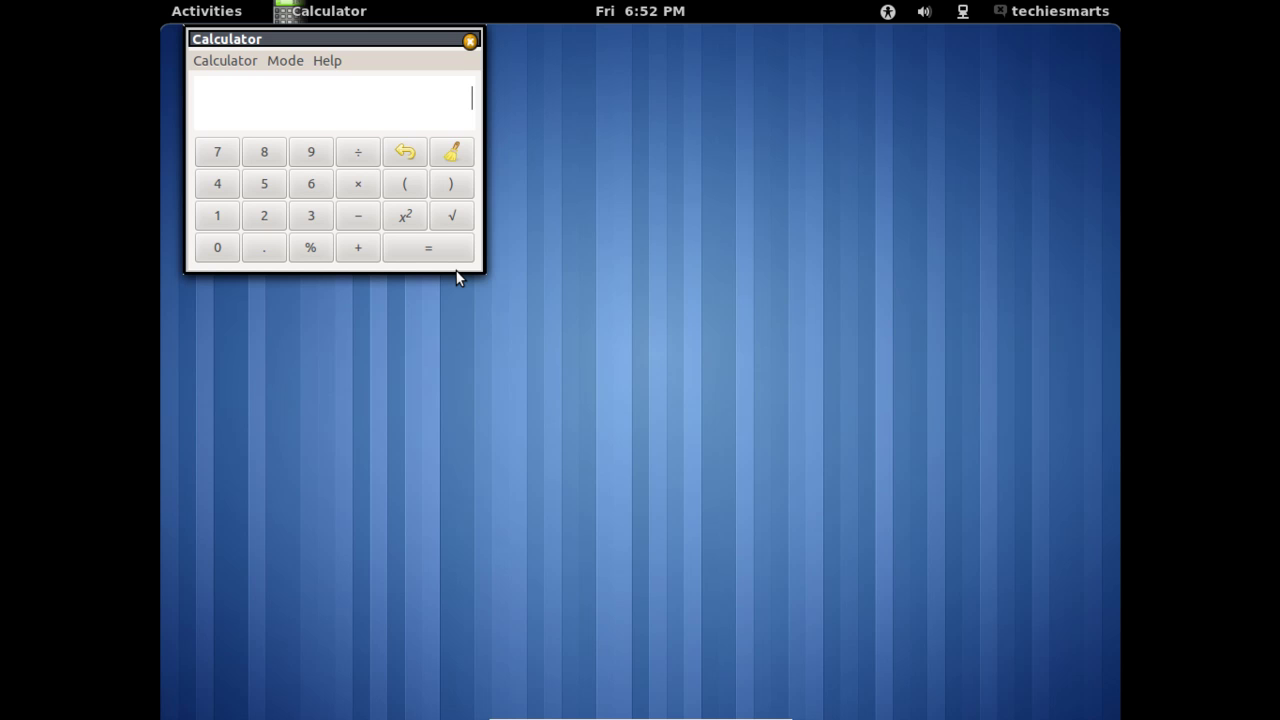
Close Calculator, show the search field in the Activities overview, and return to the empty desktop.
{"action": "left_click", "coordinate": [470, 41]}
{"action": "left_click", "coordinate": [206, 11]}
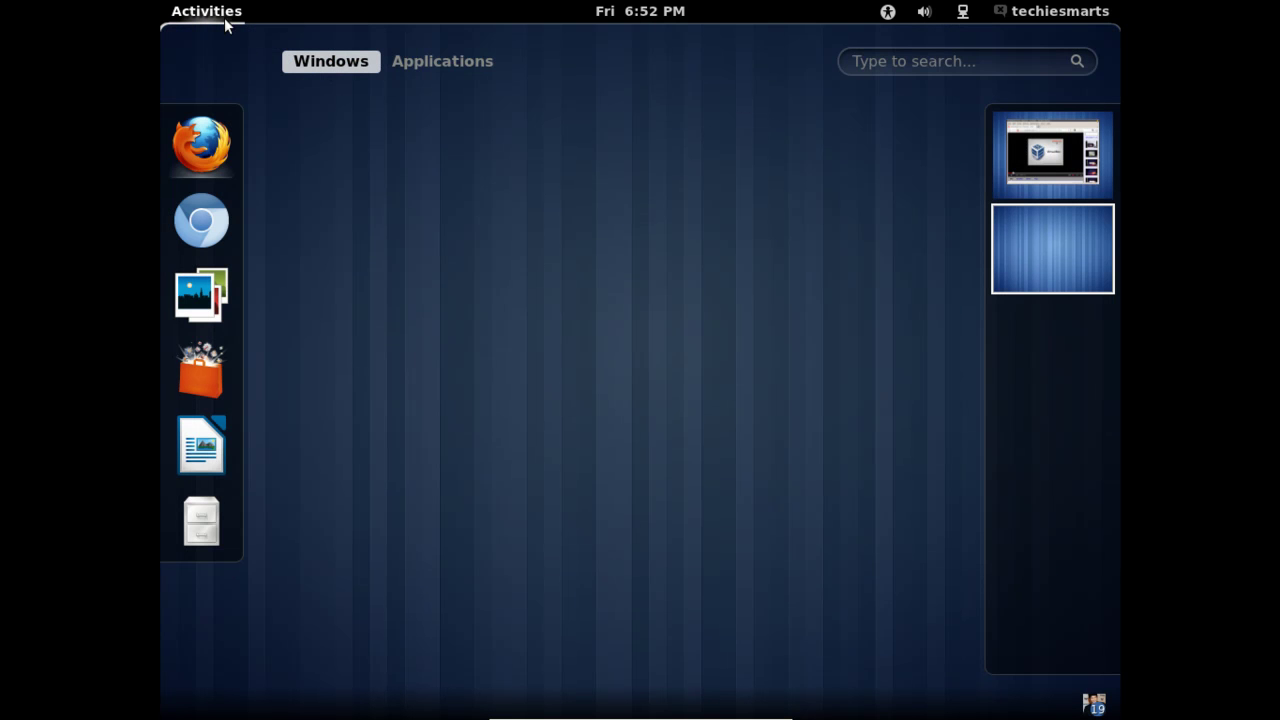
{"action": "left_click", "coordinate": [862, 66]}
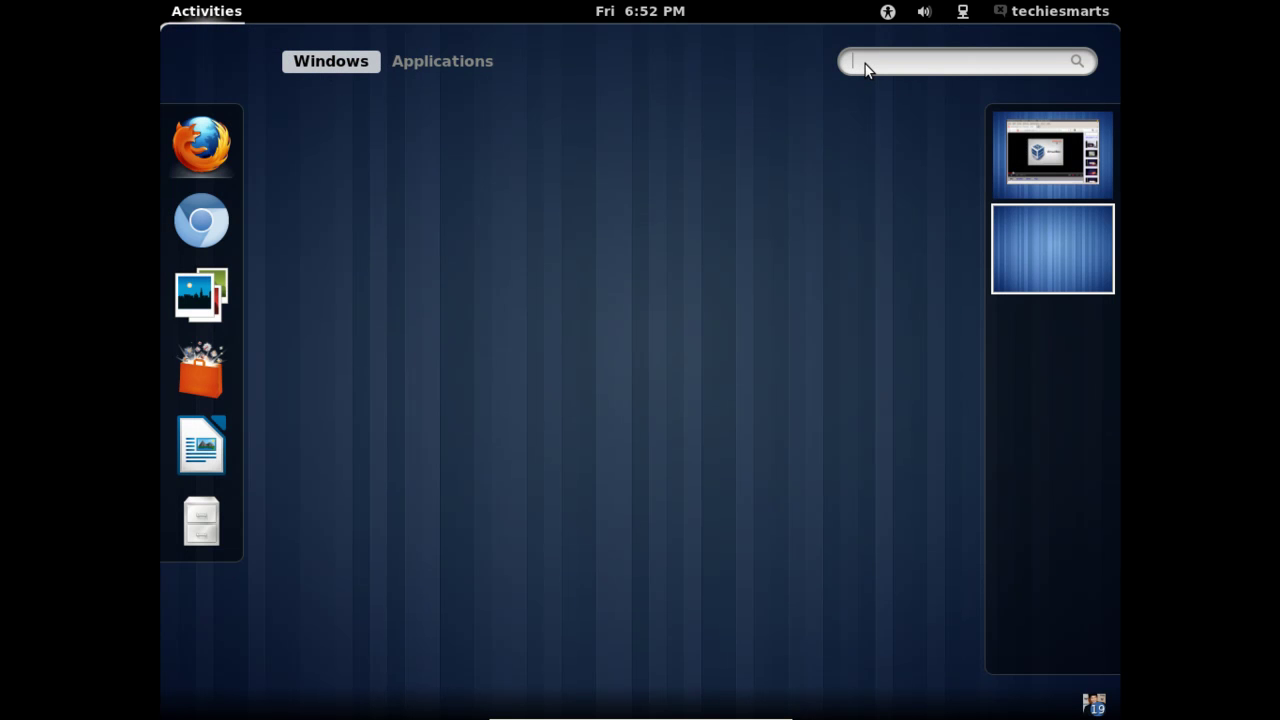
{"action": "left_click", "coordinate": [961, 170]}
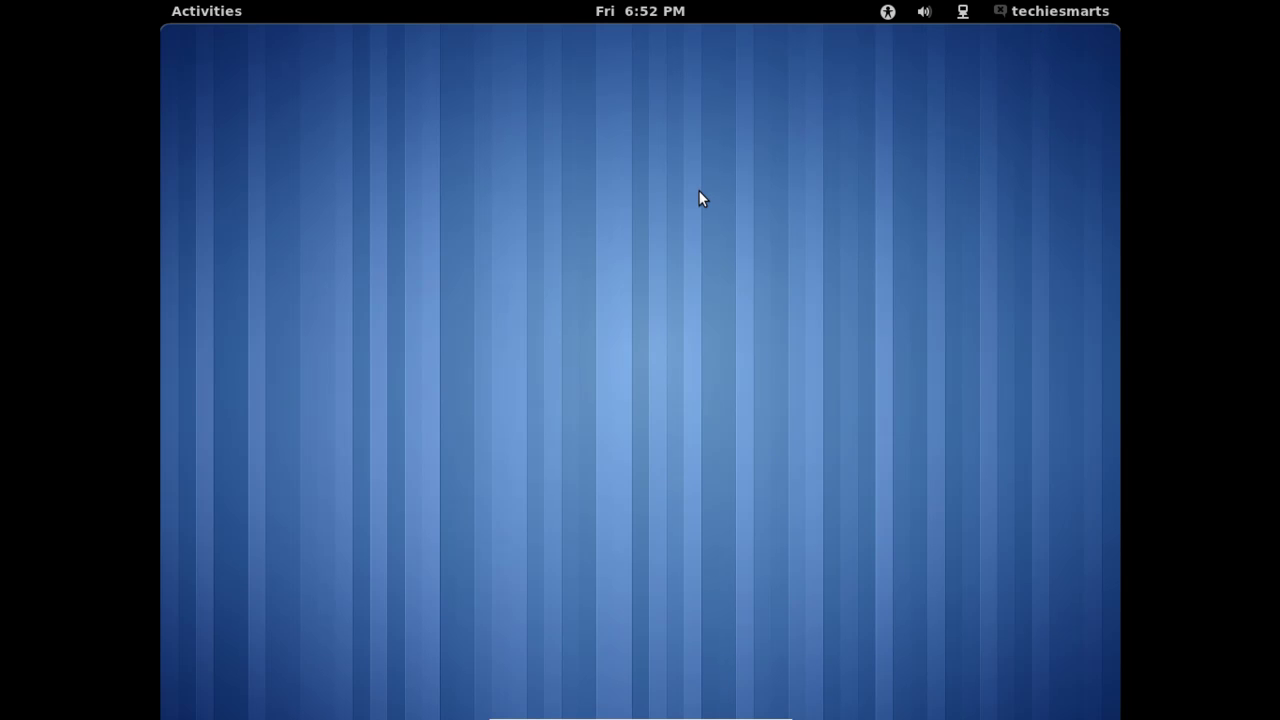
Open the Evolution calendar from the clock's date panel, and show and dismiss the date panel again.
{"action": "left_click", "coordinate": [640, 11]}
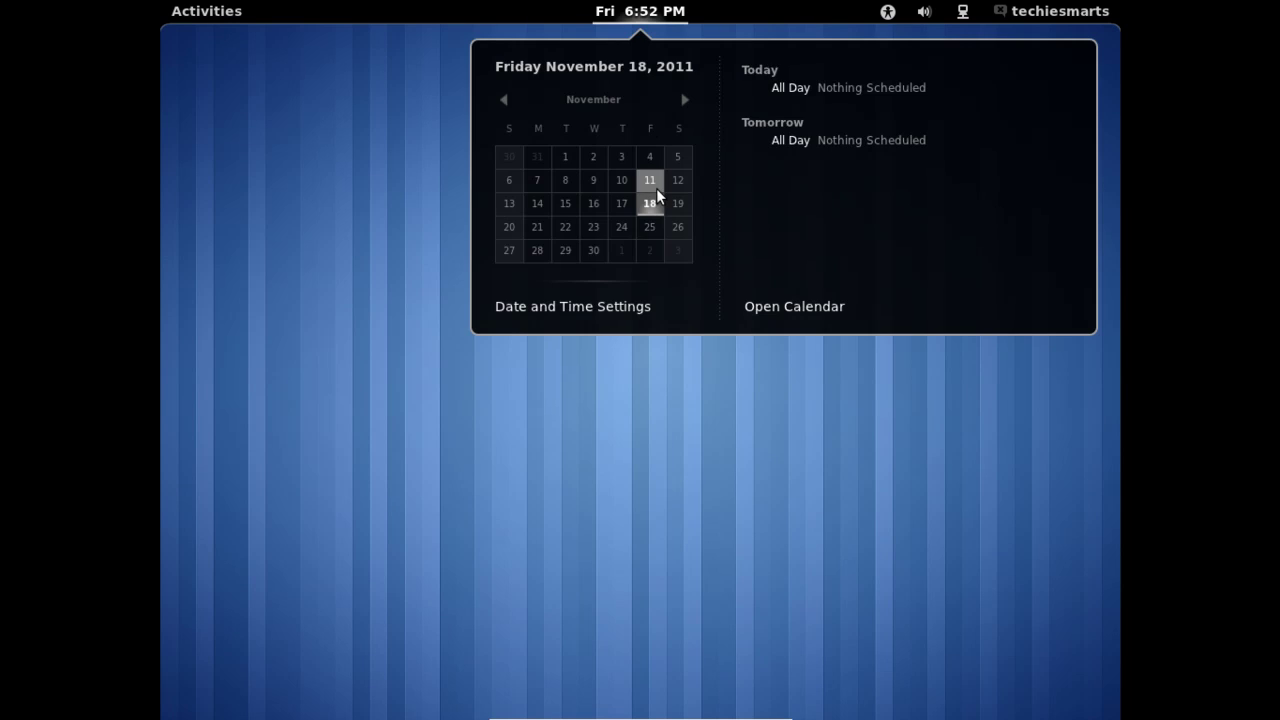
{"action": "left_click", "coordinate": [787, 307]}
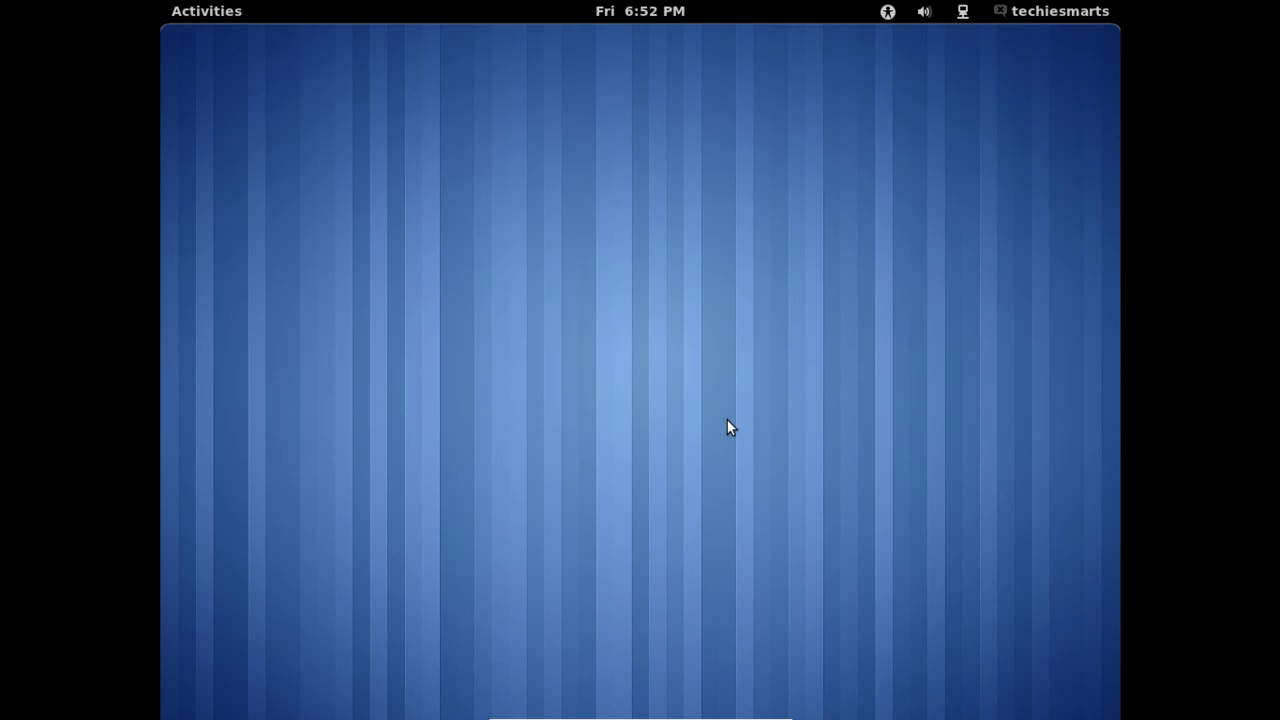
{"action": "left_click", "coordinate": [724, 402]}
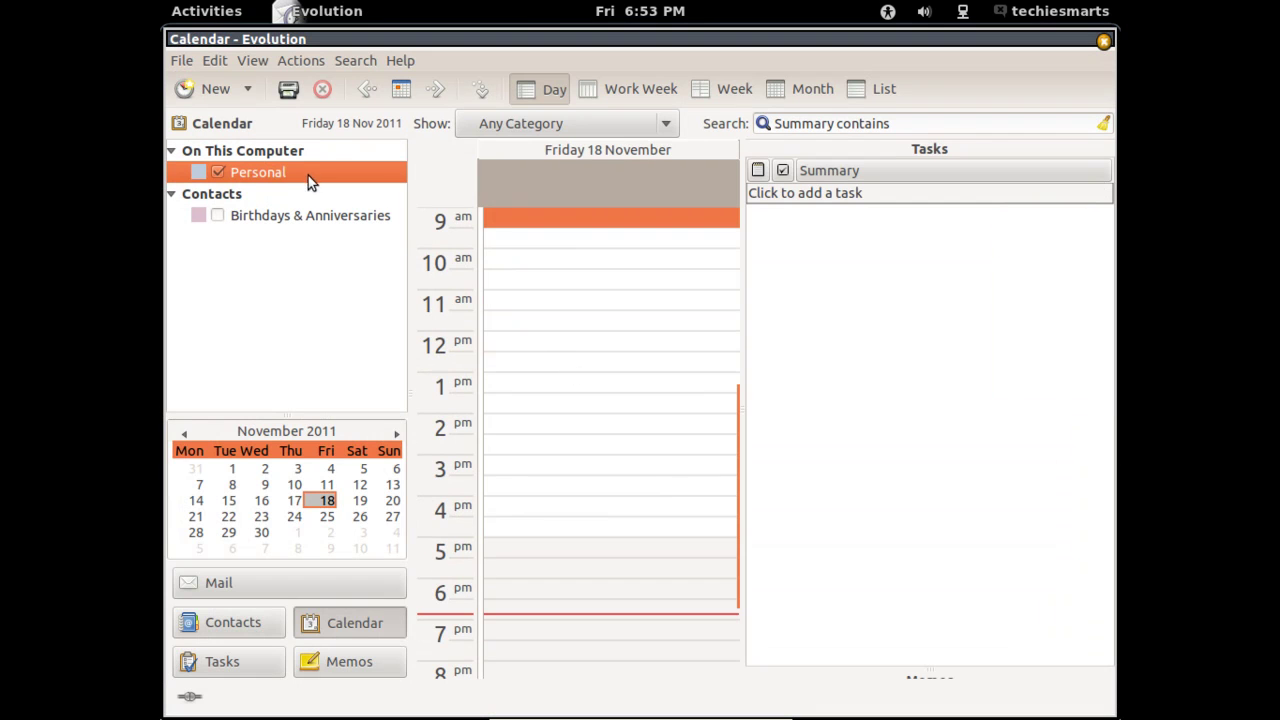
{"action": "left_click", "coordinate": [640, 11]}
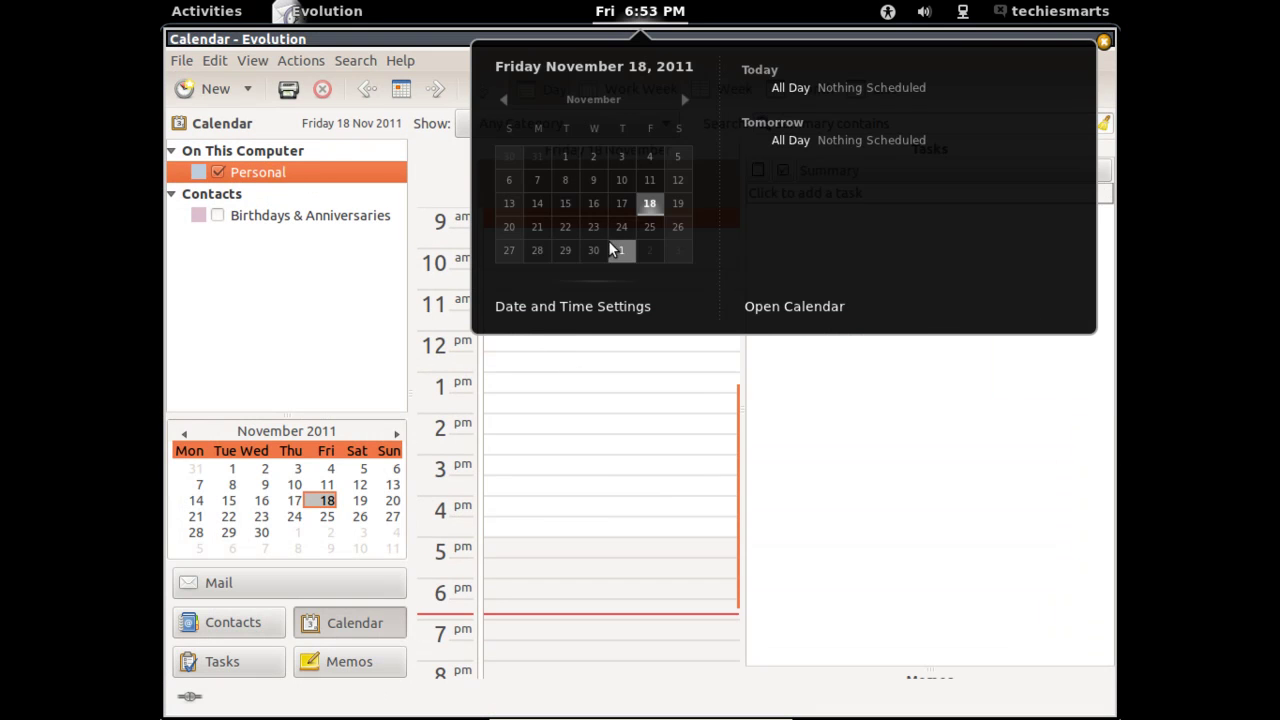
{"action": "left_click", "coordinate": [638, 16]}
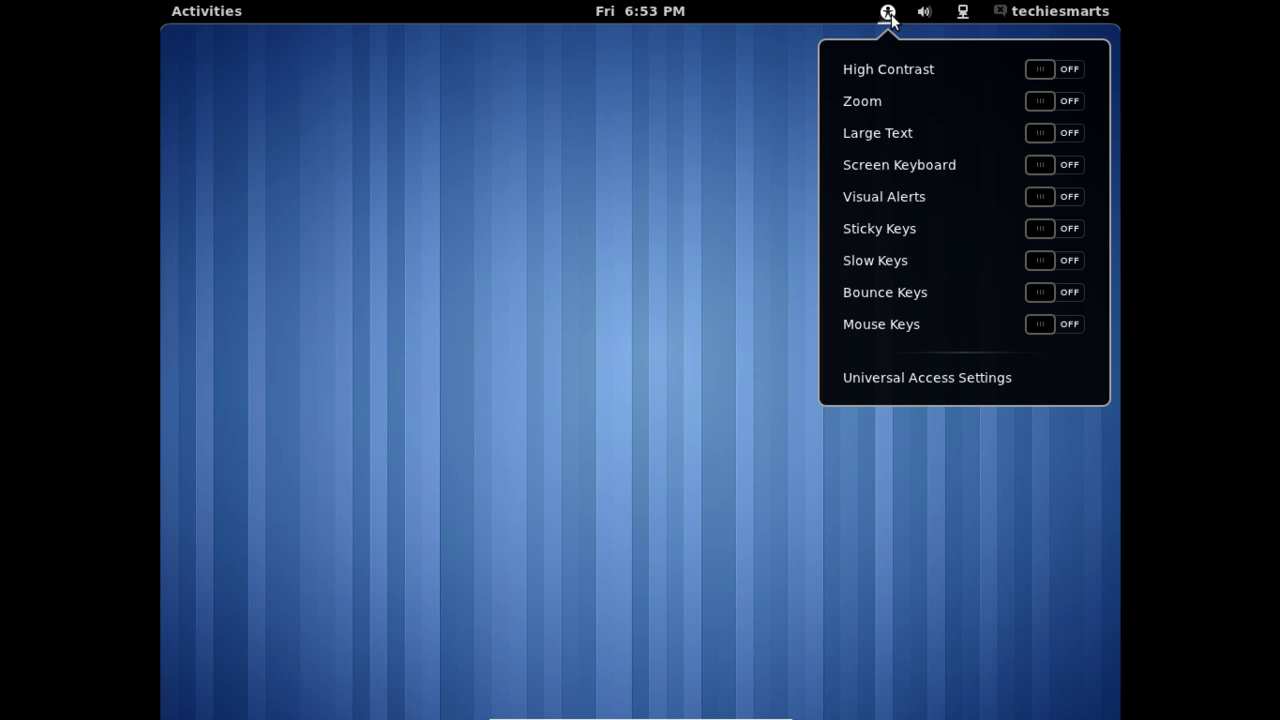
Look through the volume, network and user menus, reveal Power Off in place of Suspend, and dismiss the menu.
{"action": "mouse_move", "coordinate": [926, 18]}
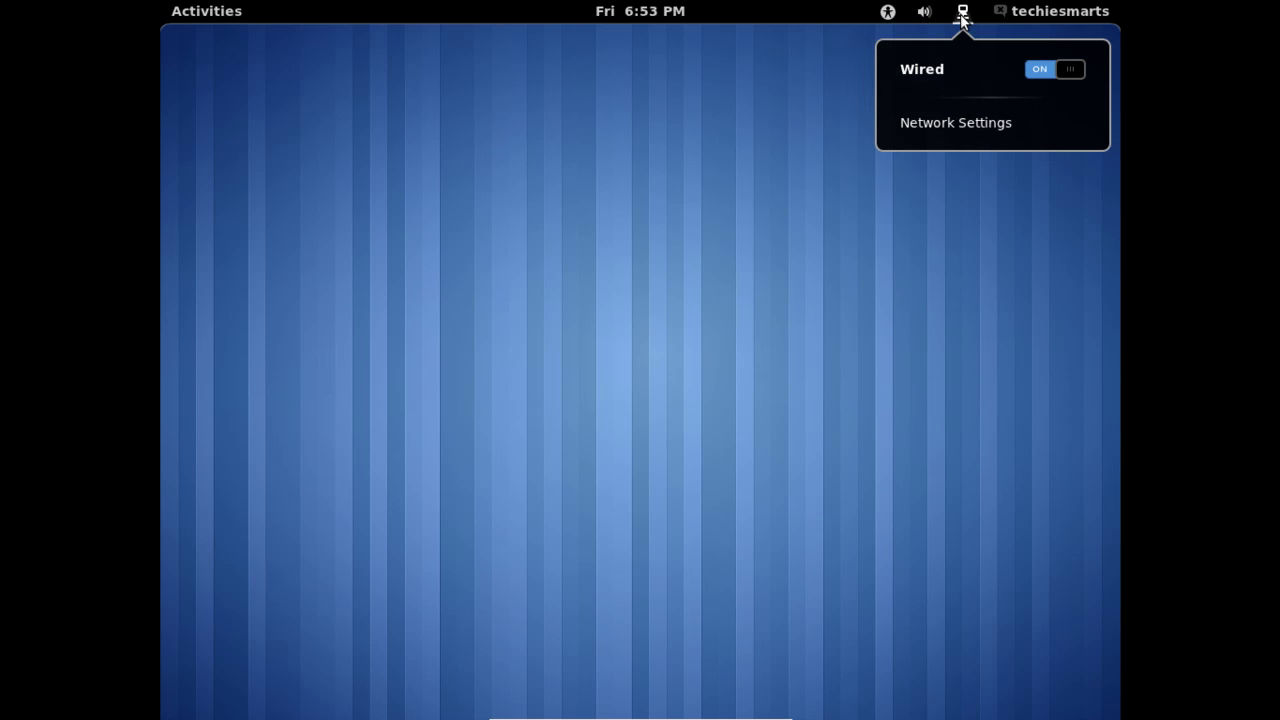
{"action": "mouse_move", "coordinate": [1062, 28]}
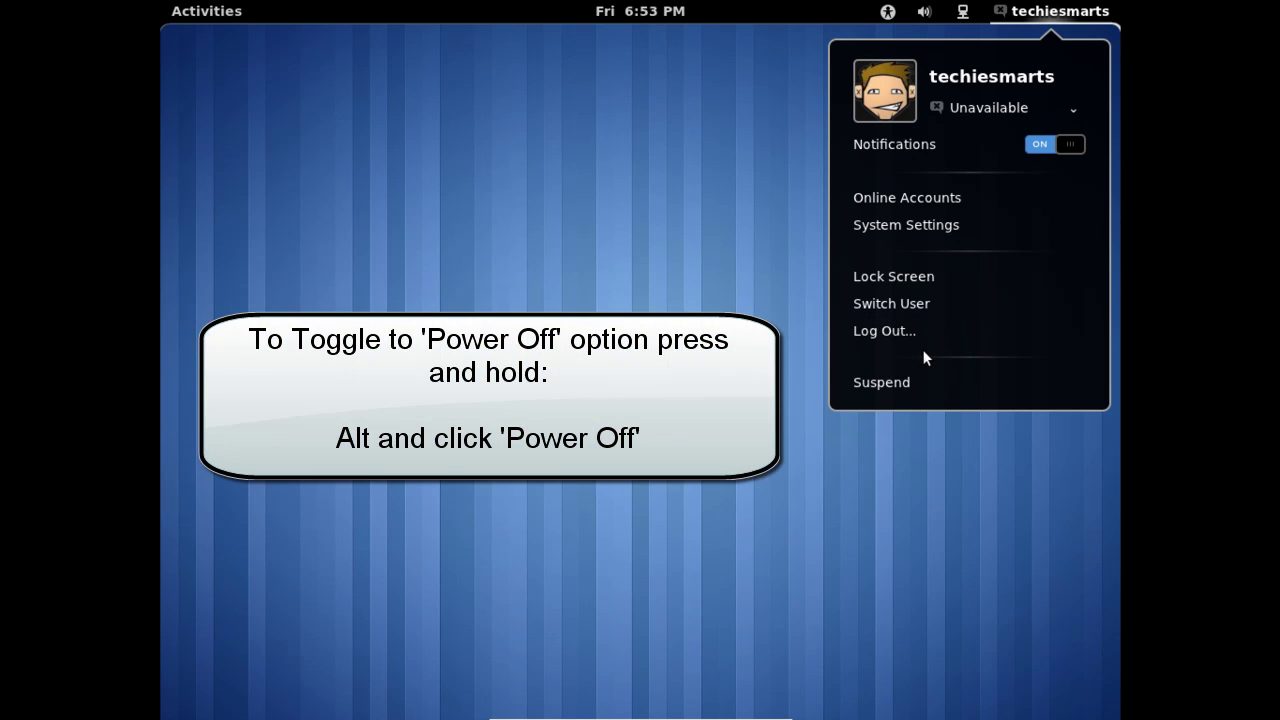
{"action": "key", "text": "alt"}
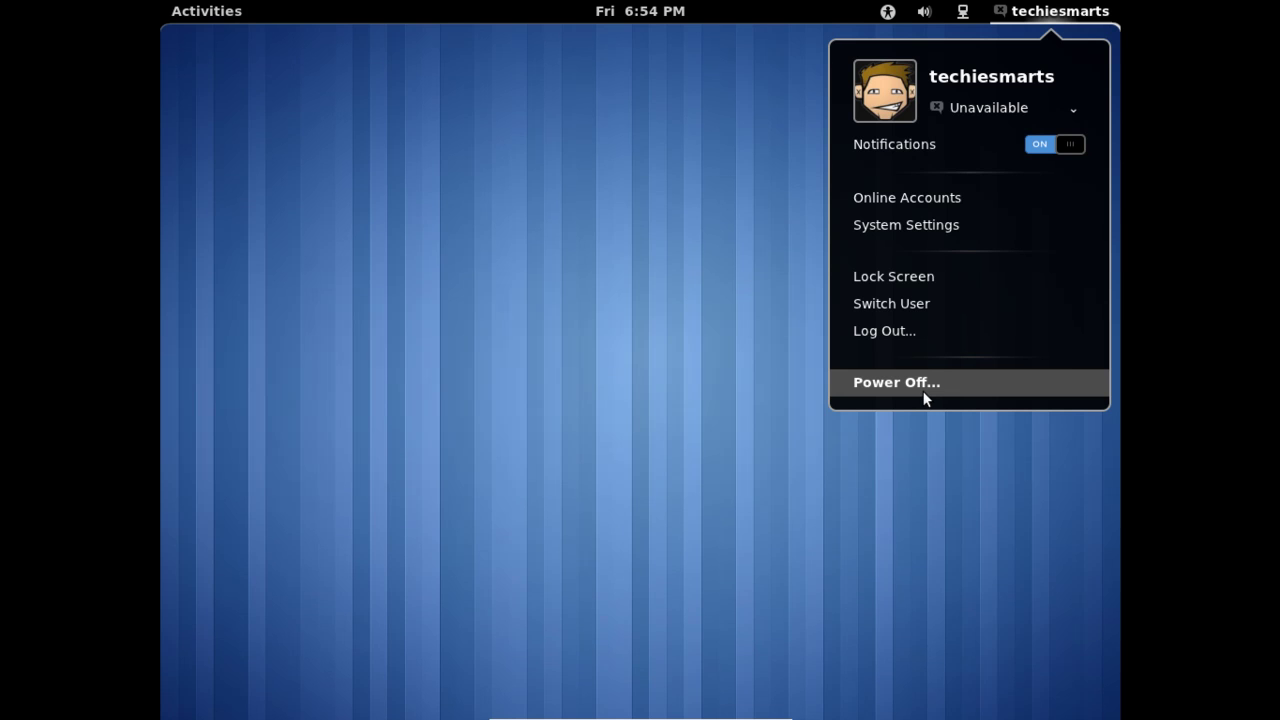
{"action": "left_click", "coordinate": [629, 398]}
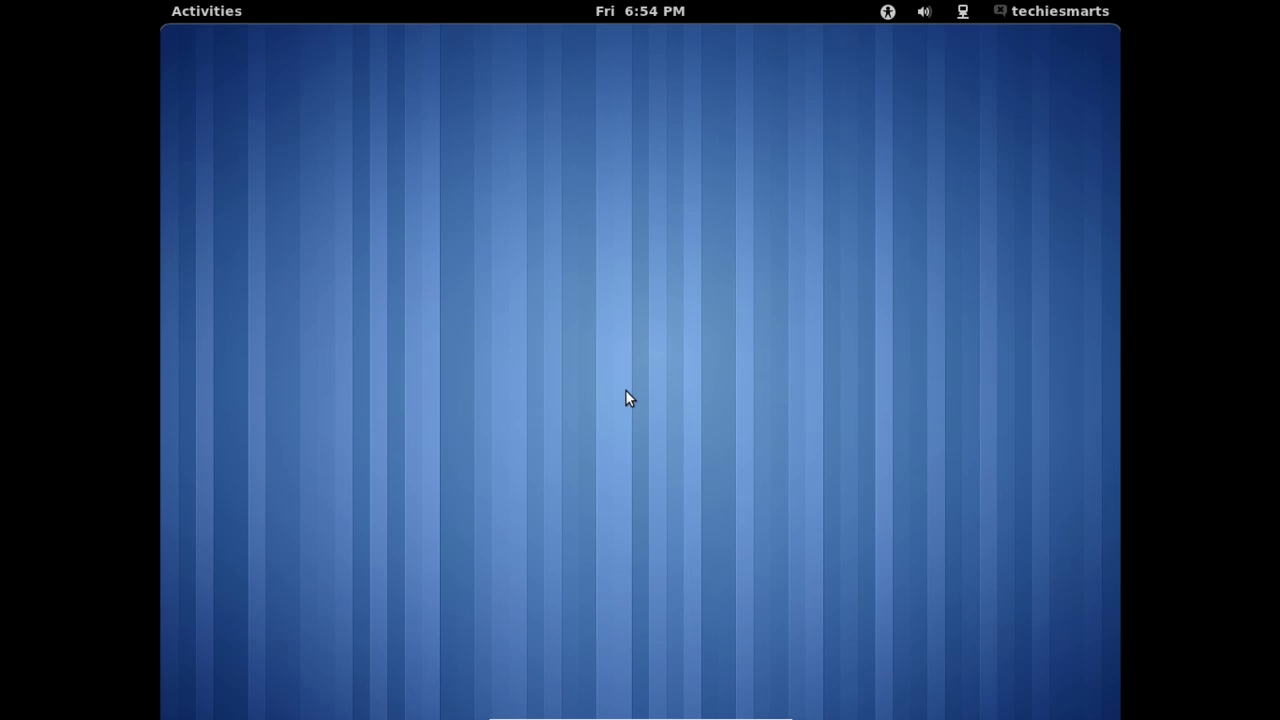